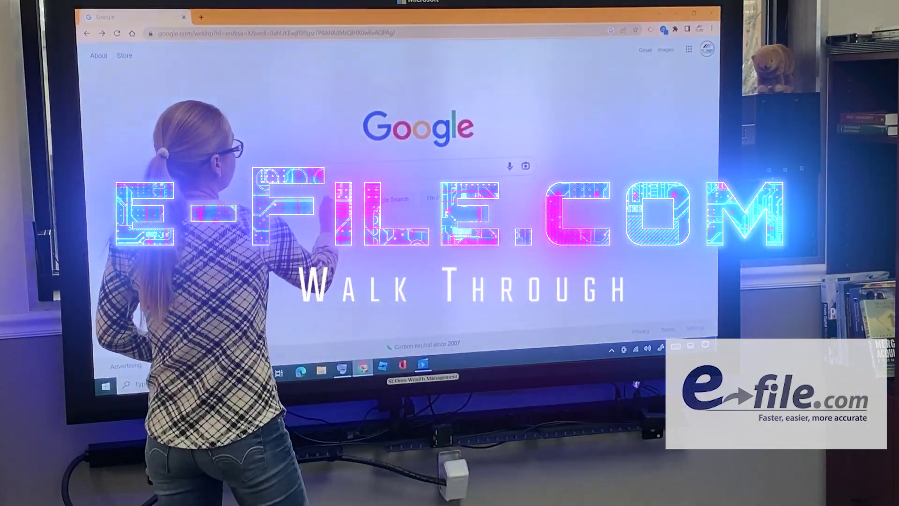
Search Google for e-file.com
click(337, 167)
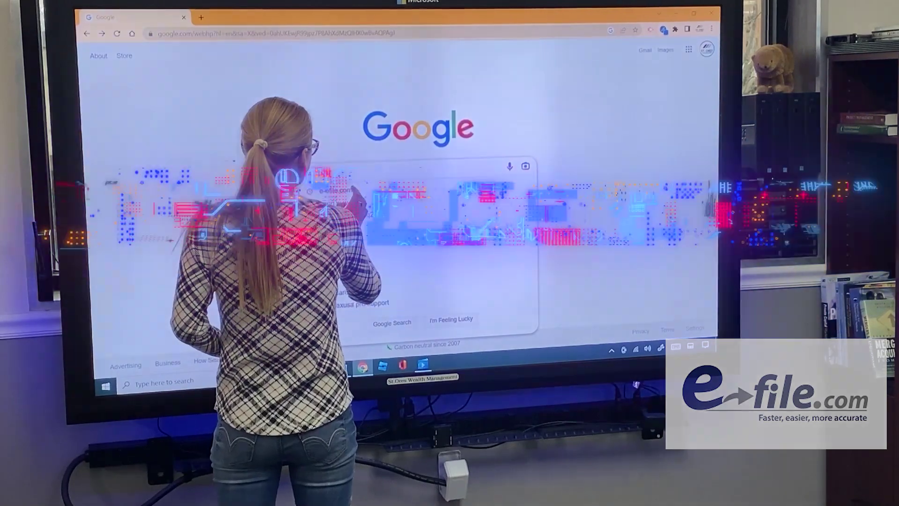
click(332, 197)
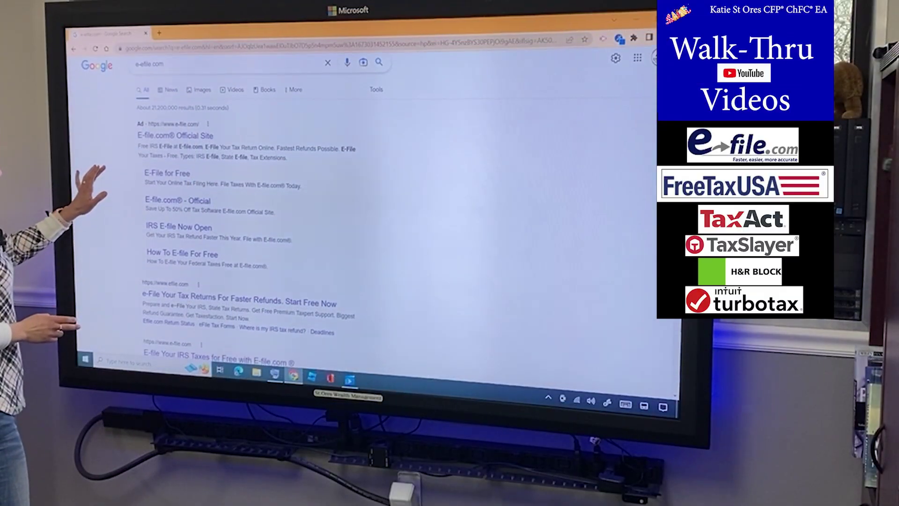
Open the E-file.com Official Site ad and review its federal and state pricing cards
click(175, 135)
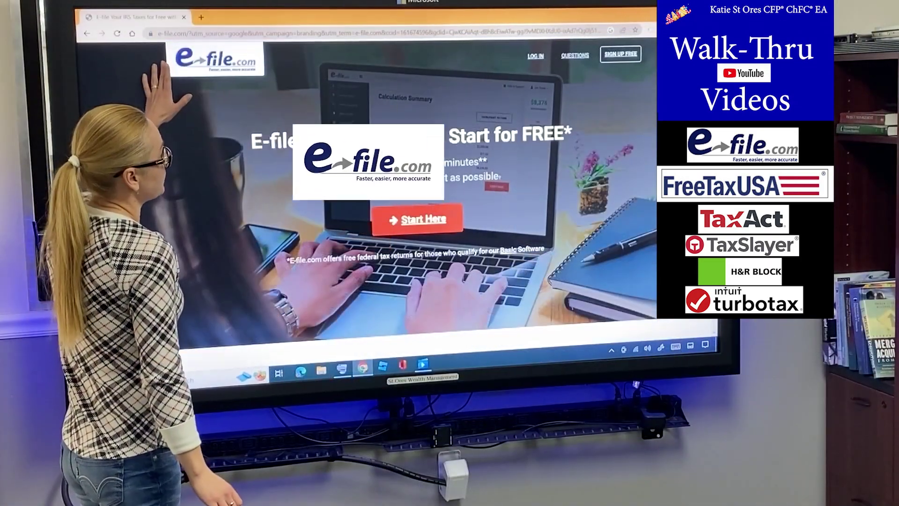
scroll(365, 211, down, 10)
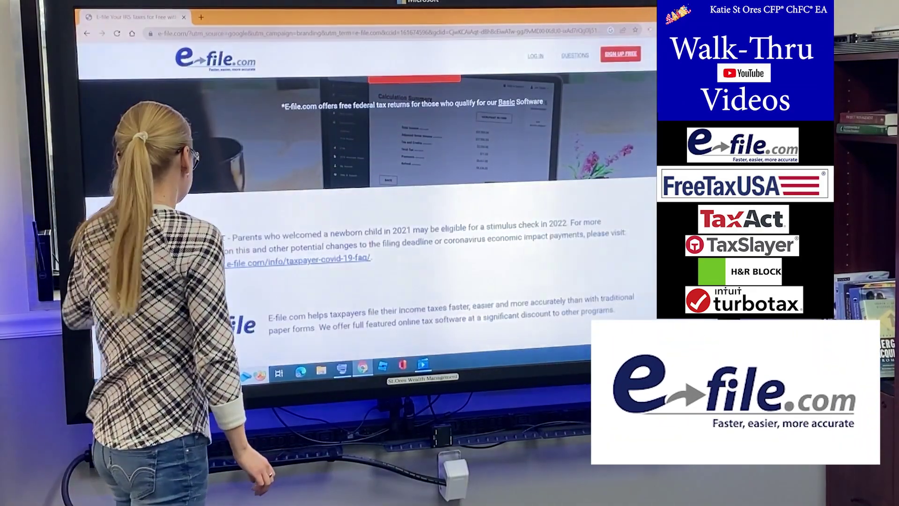
scroll(365, 211, down, 10)
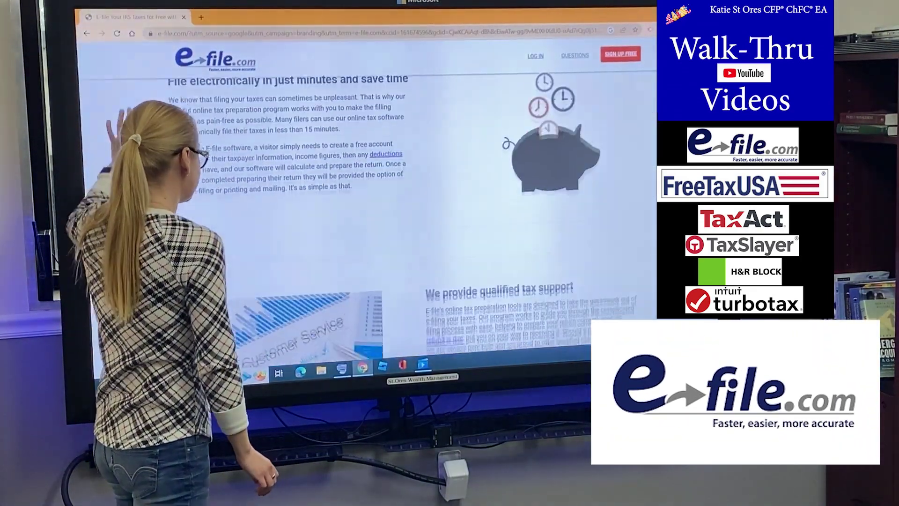
scroll(366, 210, down, 10)
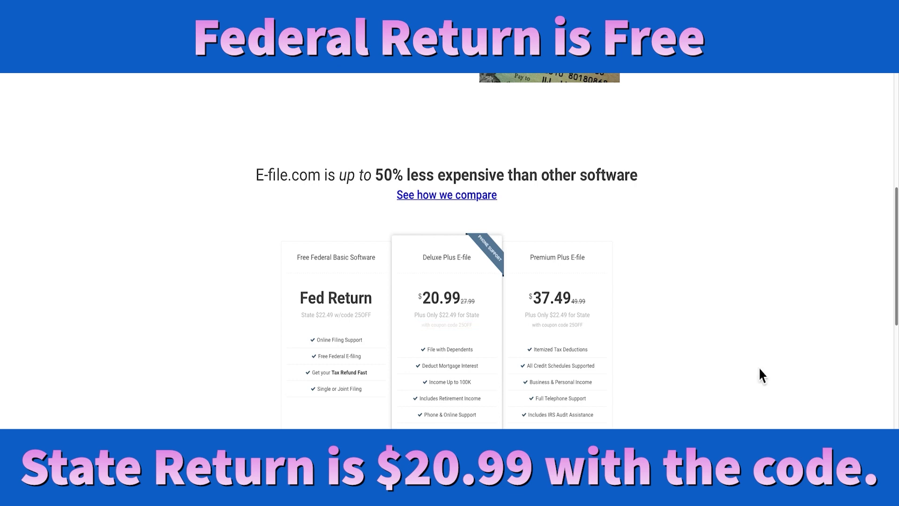
scroll(759, 369, up, 10)
scroll(761, 370, up, 10)
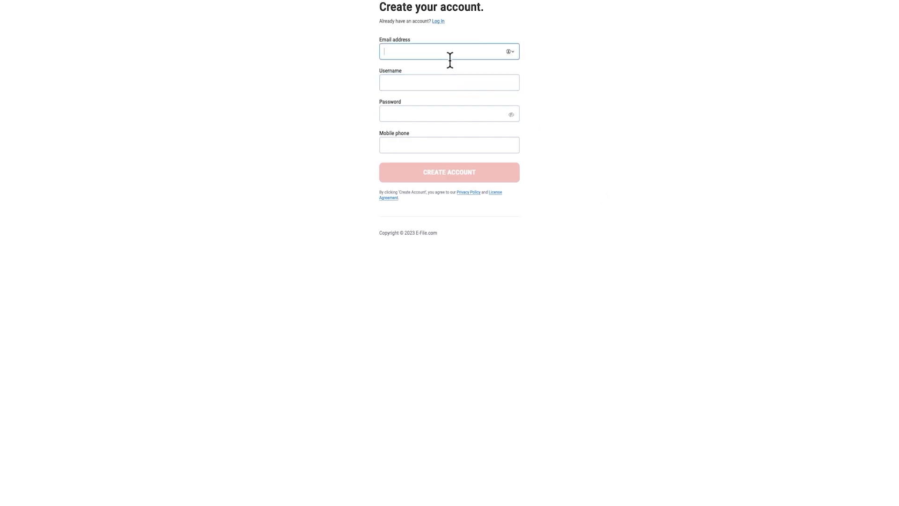
Fill in the sign-up email, username, password and confirmation, and mobile phone number
text(gmail.com)
key(Tab)
text(TaxJoy1)
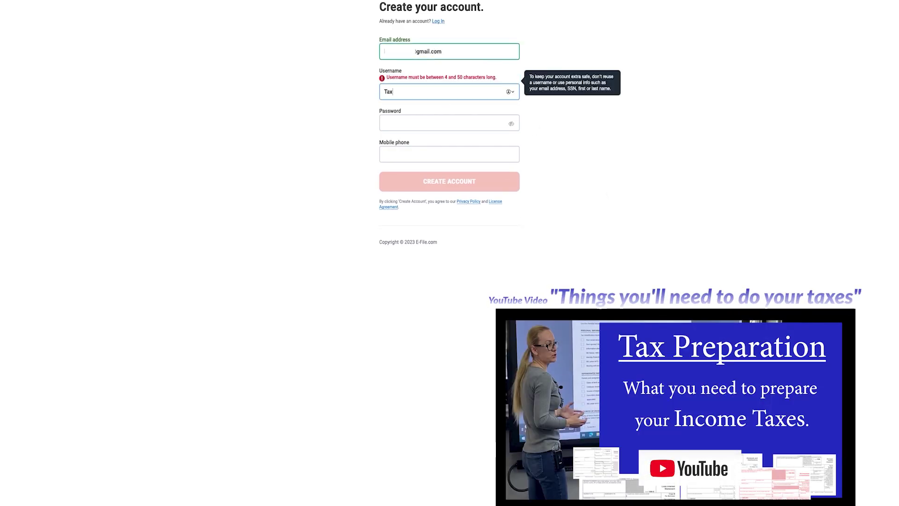
key(Tab)
text(********)
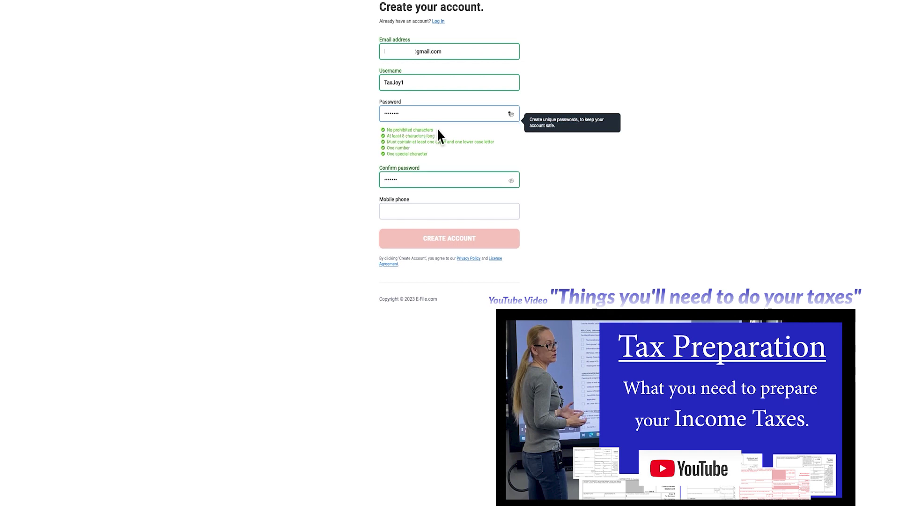
click(393, 188)
text(*)
click(393, 212)
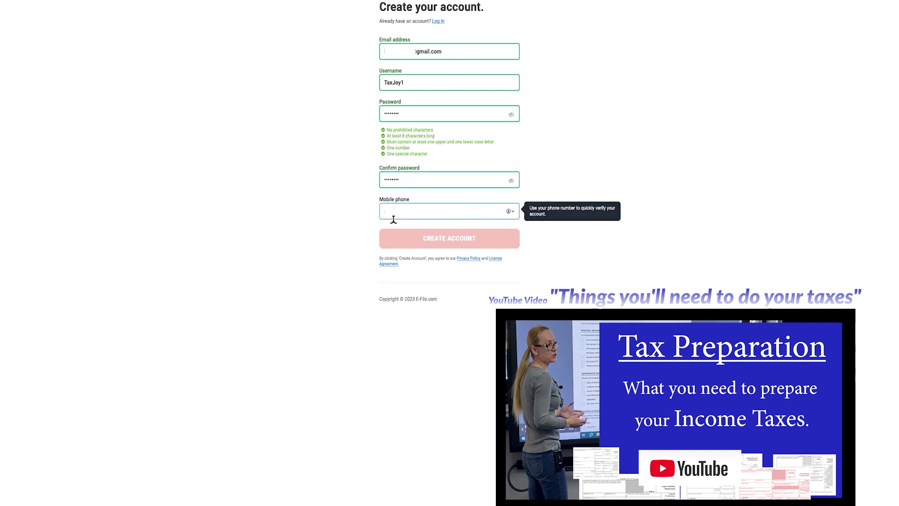
text(79)
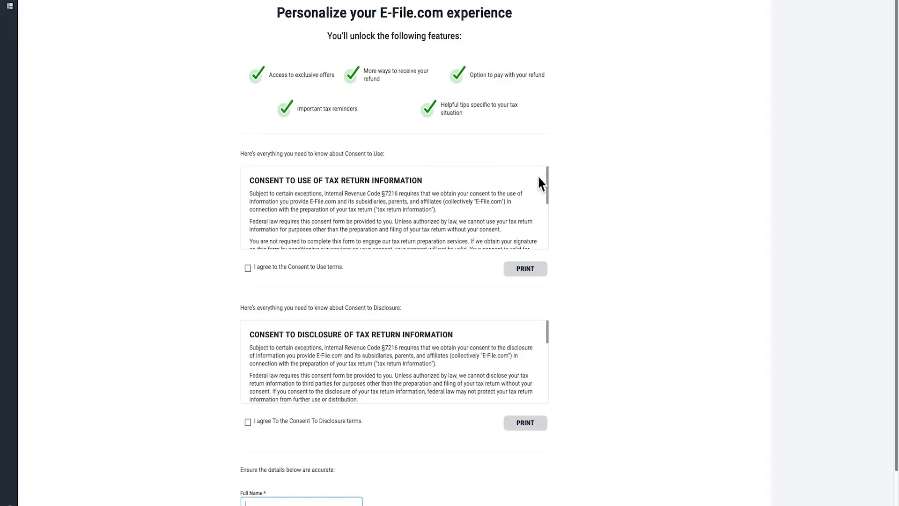
Agree to the Consent to Use and Consent to Disclosure terms and enter your full name
scroll(211, 265, down, 2)
click(247, 268)
scroll(275, 346, down, 1)
click(248, 369)
click(301, 452)
text(JoyTaxpayer)
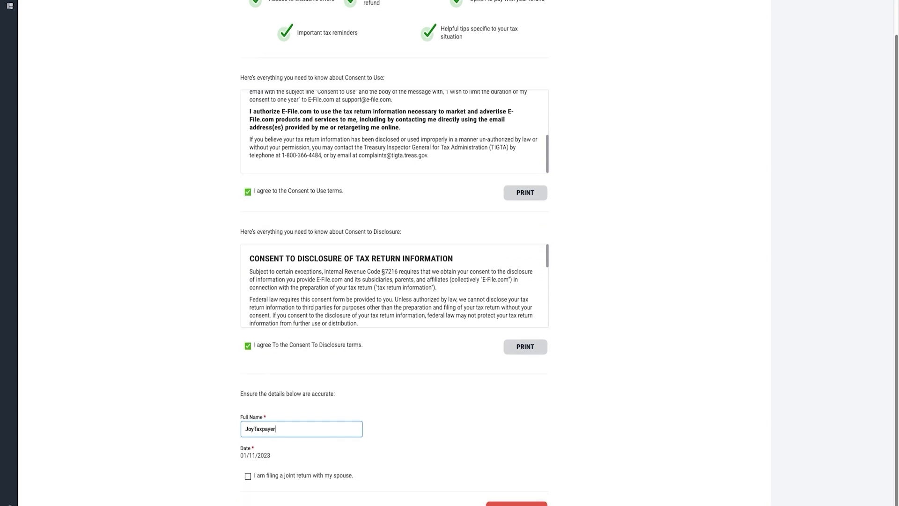
Tick the joint return option, then untick it to file as a non-joint filer
click(247, 476)
scroll(406, 464, down, 2)
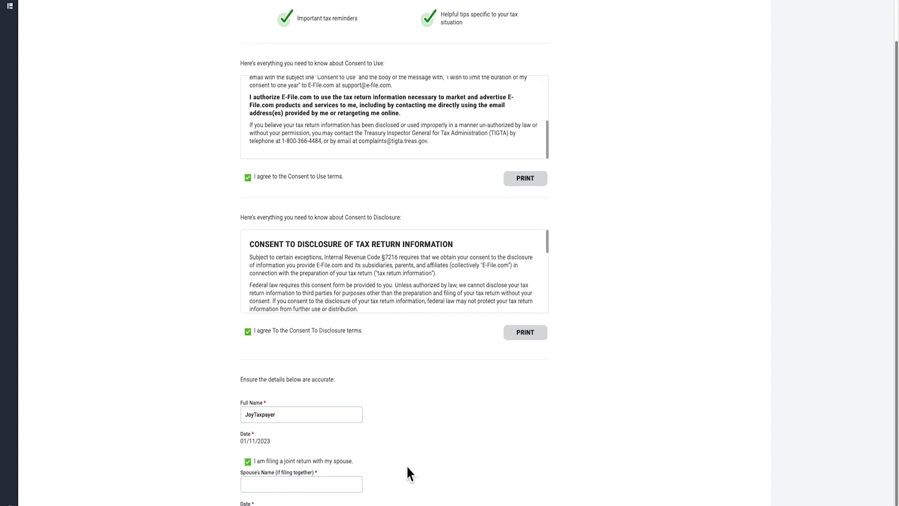
click(265, 443)
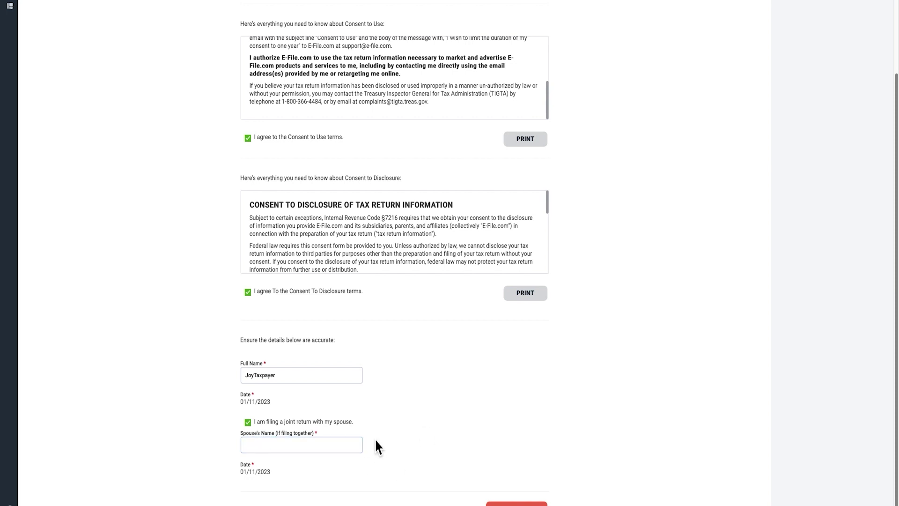
click(318, 424)
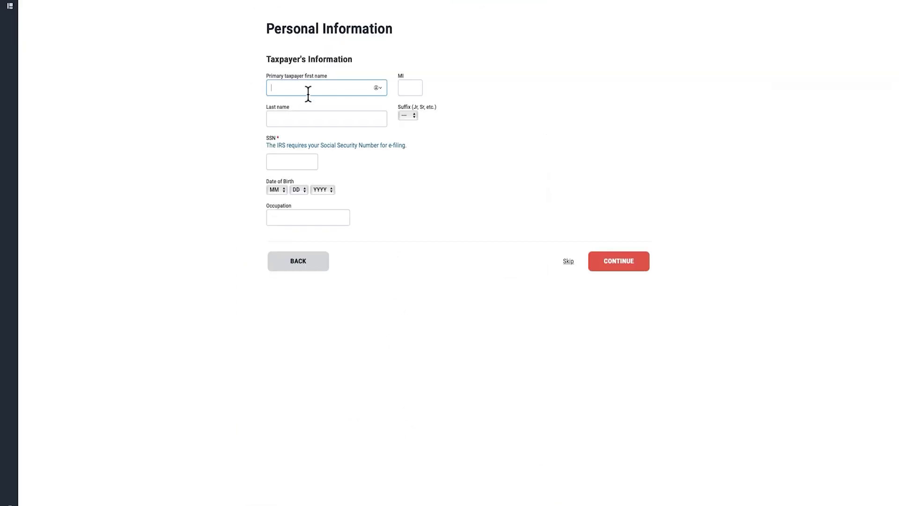
Enter the taxpayer's last name and SSN, and pick the birth month, day and year
click(303, 122)
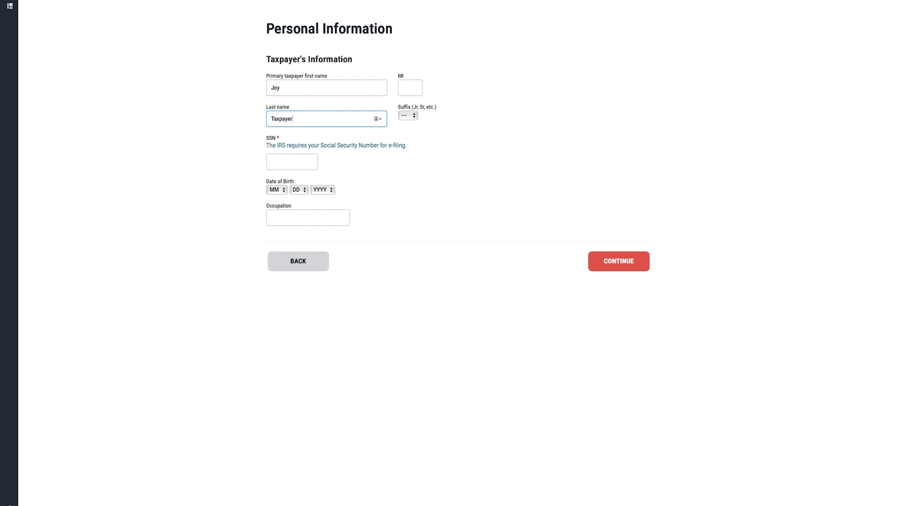
text(123-45-6789)
click(283, 190)
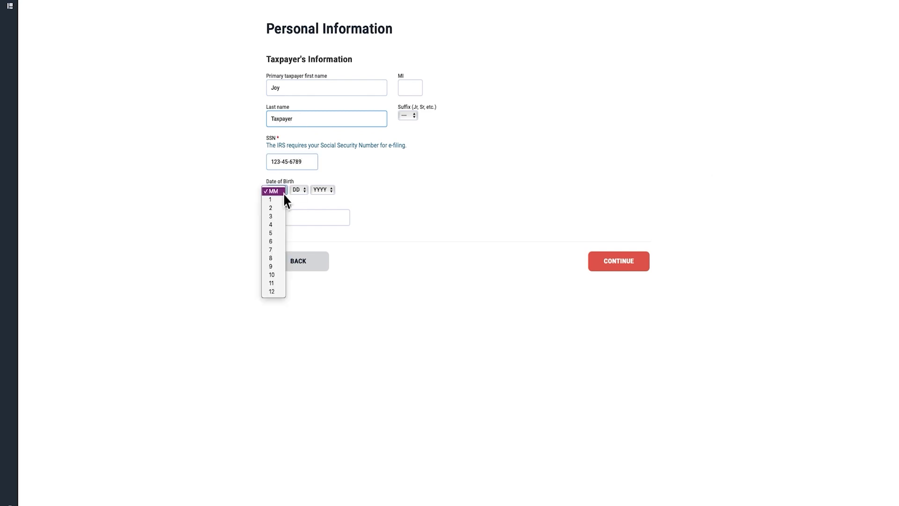
click(274, 244)
click(299, 190)
click(296, 286)
click(323, 190)
click(319, 400)
Fill in the occupation and begin the mailing address by choosing the state
key(Tab)
text(M)
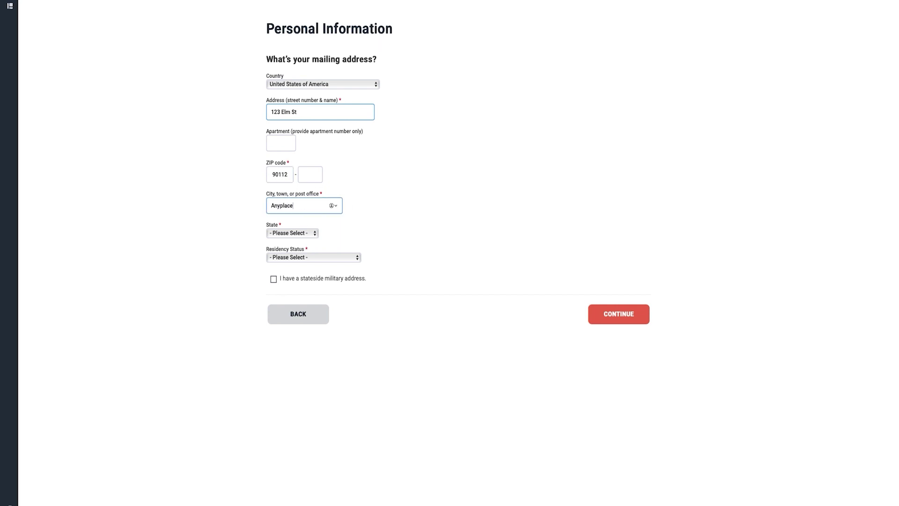
click(310, 234)
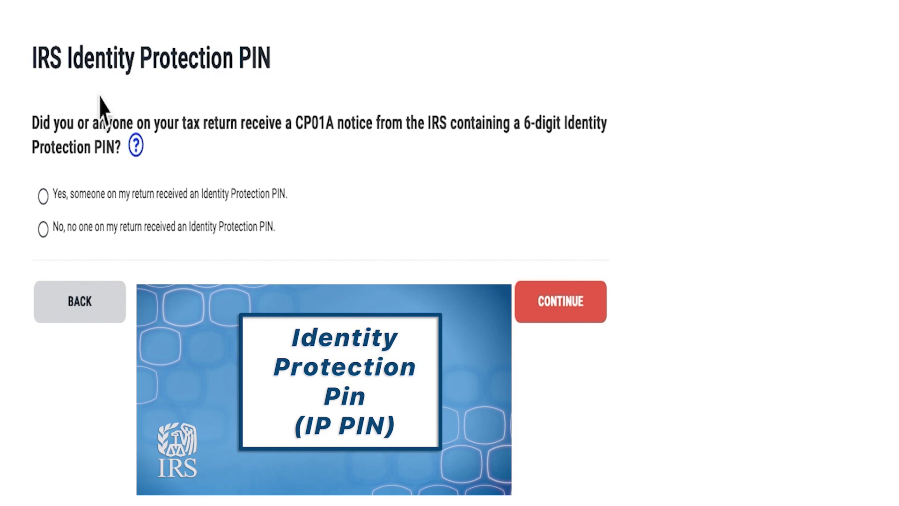
Answer No to the Identity Protection PIN question and accept the Basic Information Summary
click(136, 146)
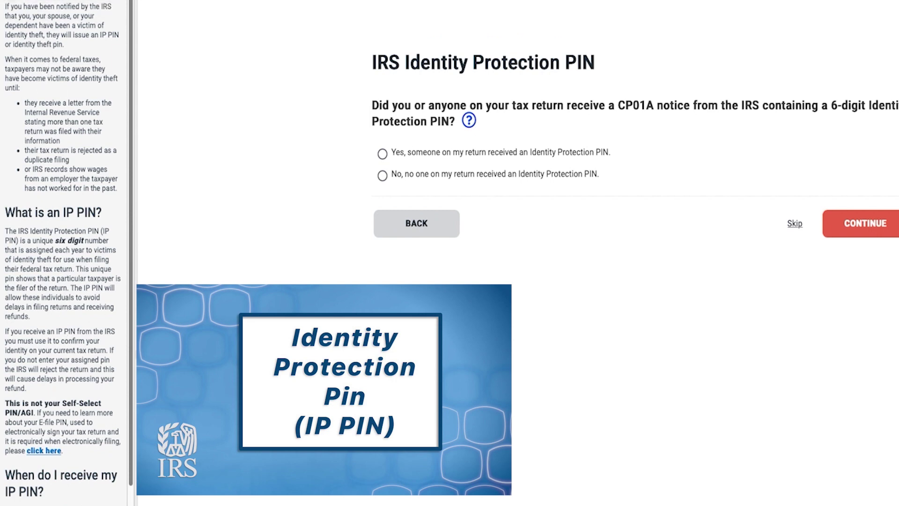
click(121, 6)
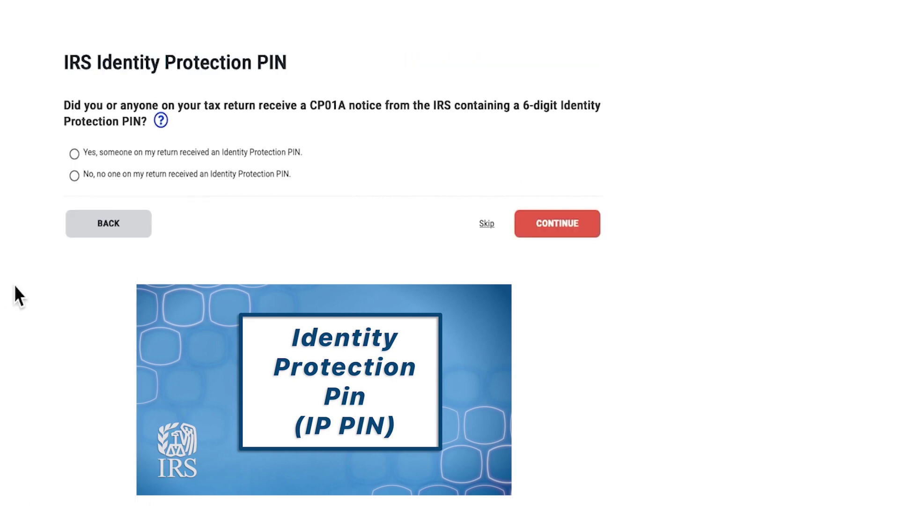
click(92, 181)
click(591, 235)
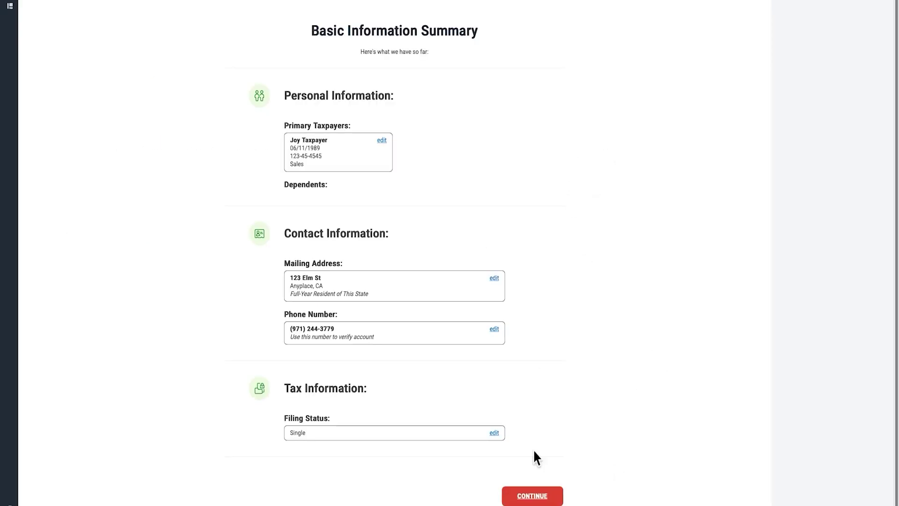
click(536, 502)
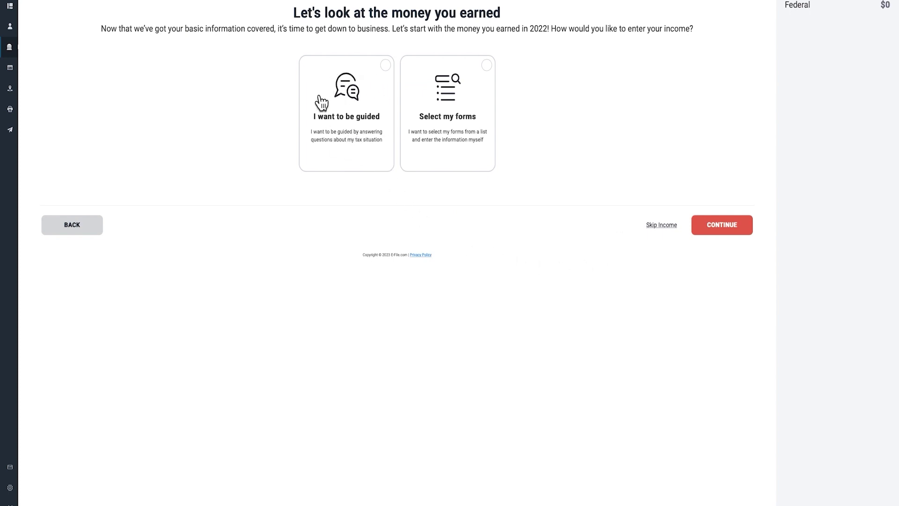
Choose Select my forms and begin a W-2 from the Income list
click(461, 95)
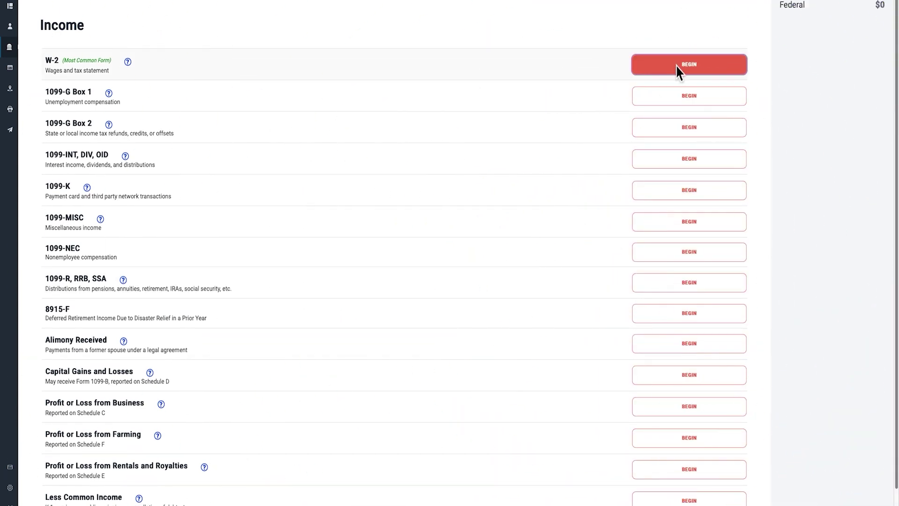
click(676, 66)
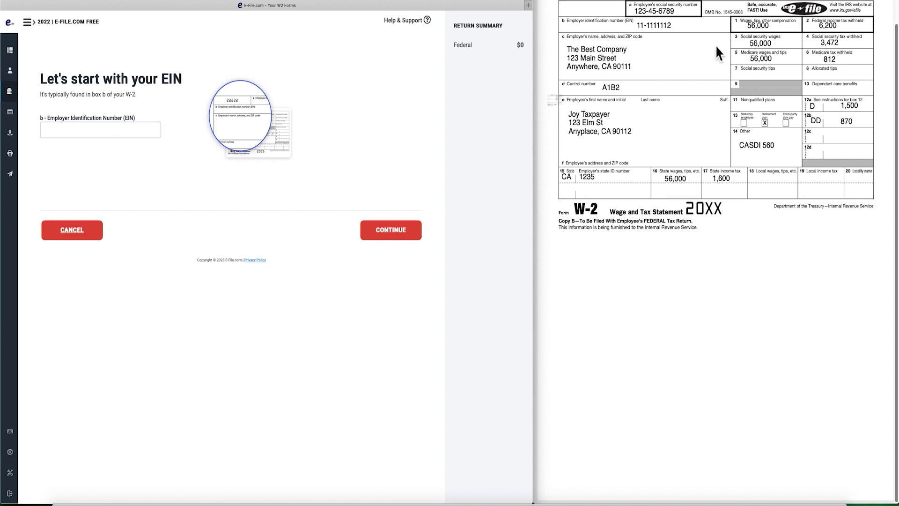
Enter employer EIN 11-1111112 and choose to enter the W-2 manually
click(64, 134)
text(11-1111112)
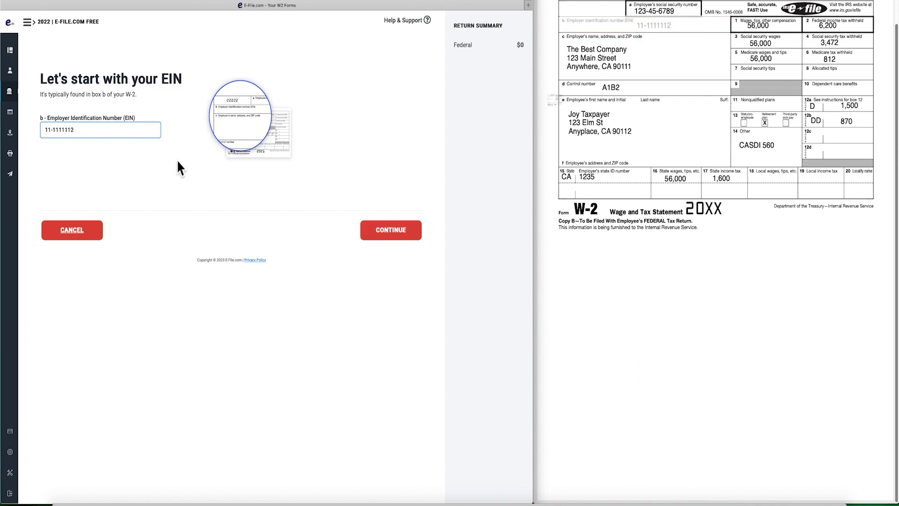
click(391, 231)
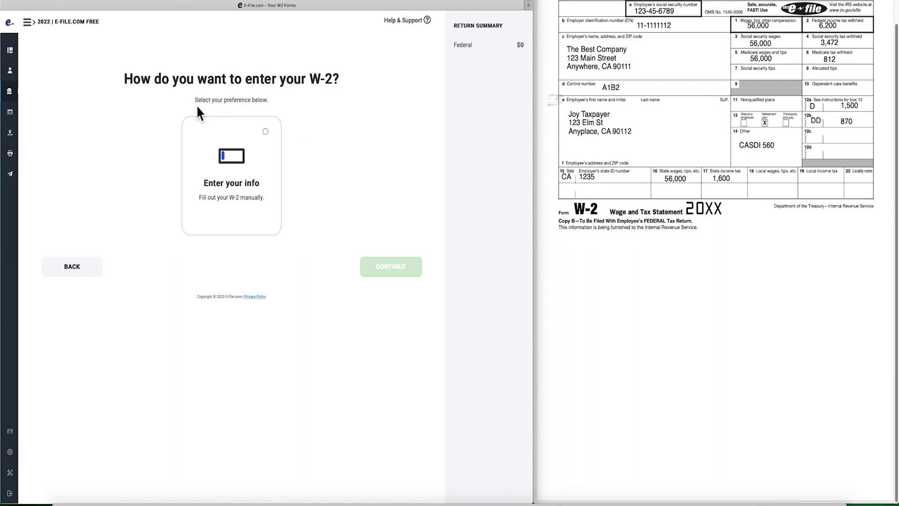
click(241, 171)
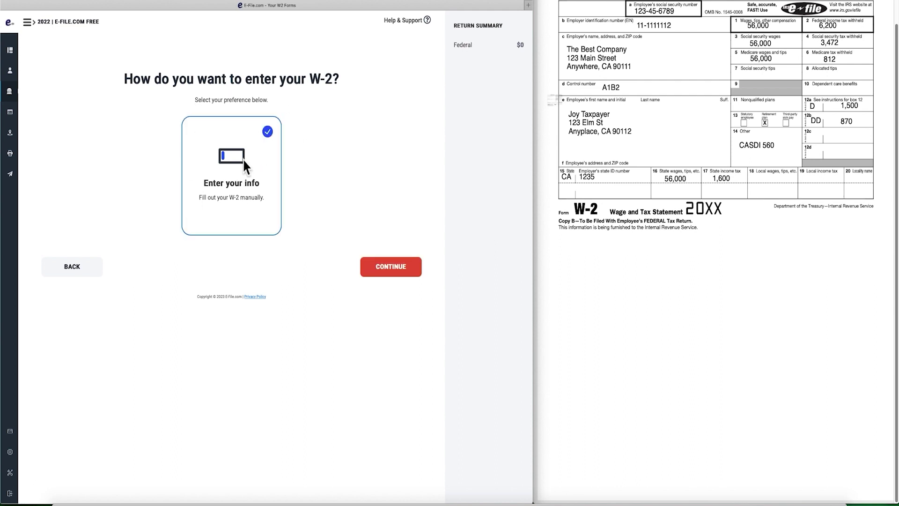
click(390, 273)
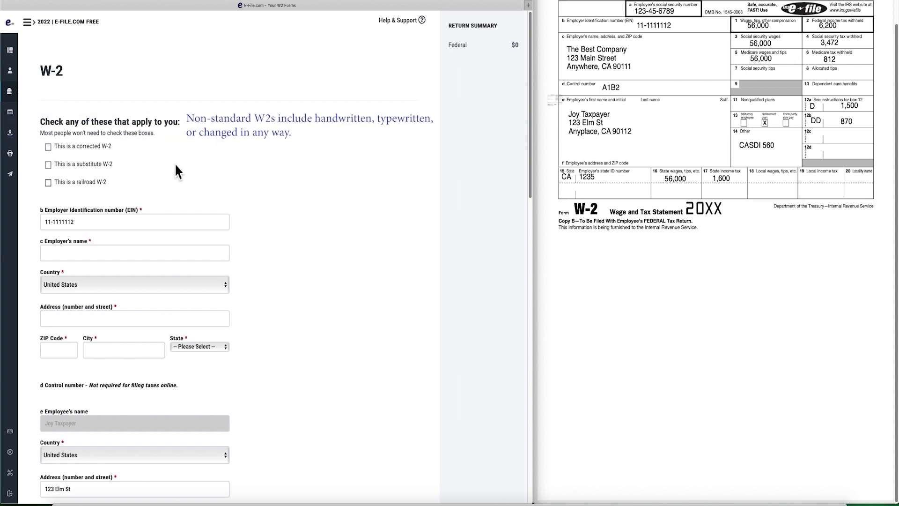
Enter employer name The Best Company with its street address, ZIP, city and state California
scroll(154, 159, down, 2)
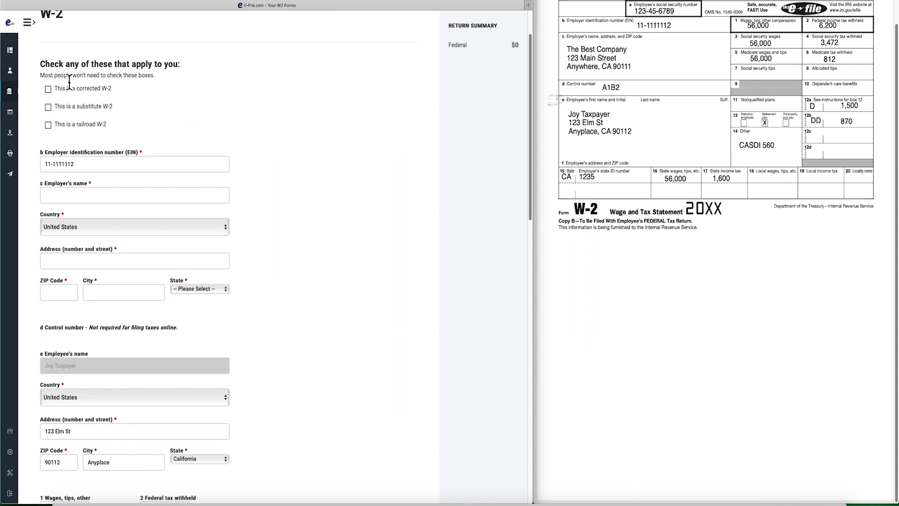
click(216, 192)
scroll(217, 197, down, 1)
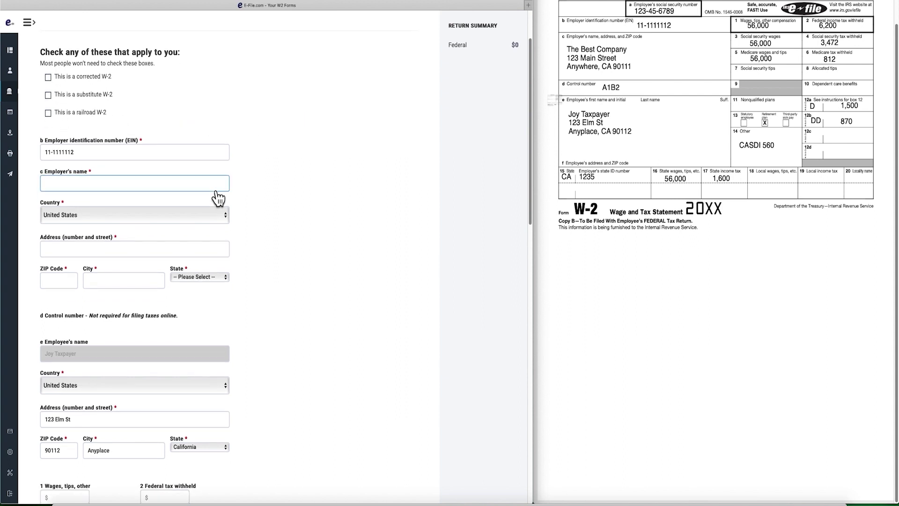
scroll(130, 169, down, 3)
click(103, 147)
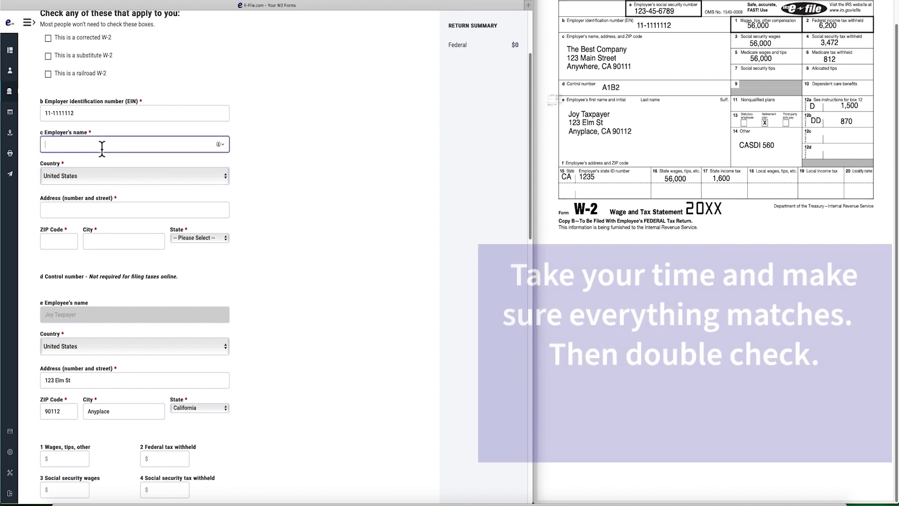
text(the best company)
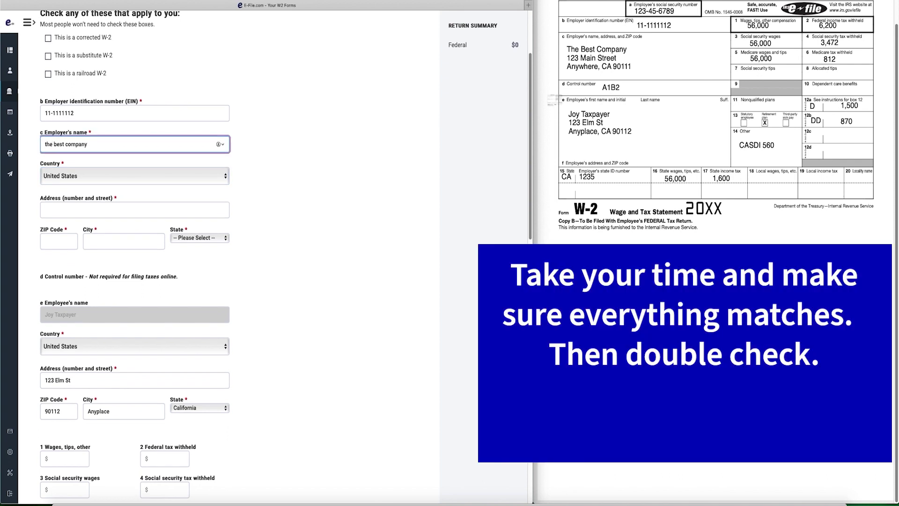
click(135, 210)
text(123 Main street)
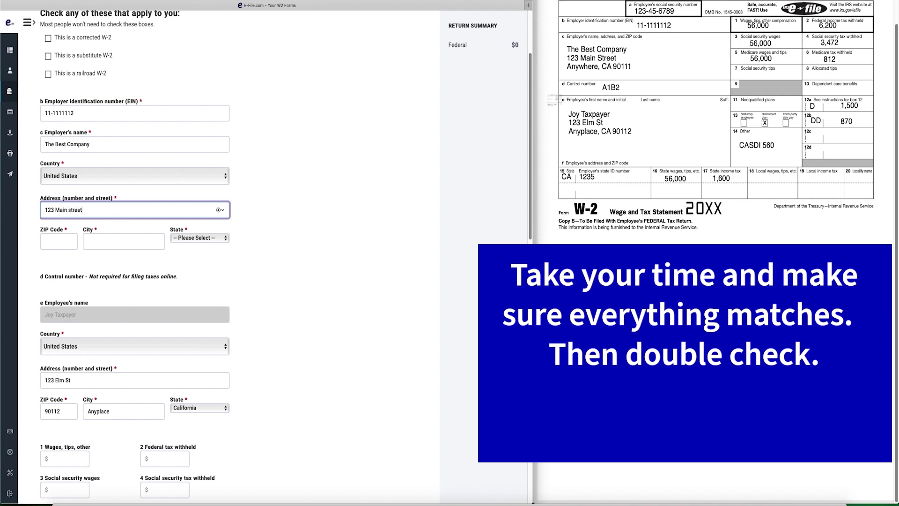
click(59, 241)
text(90111)
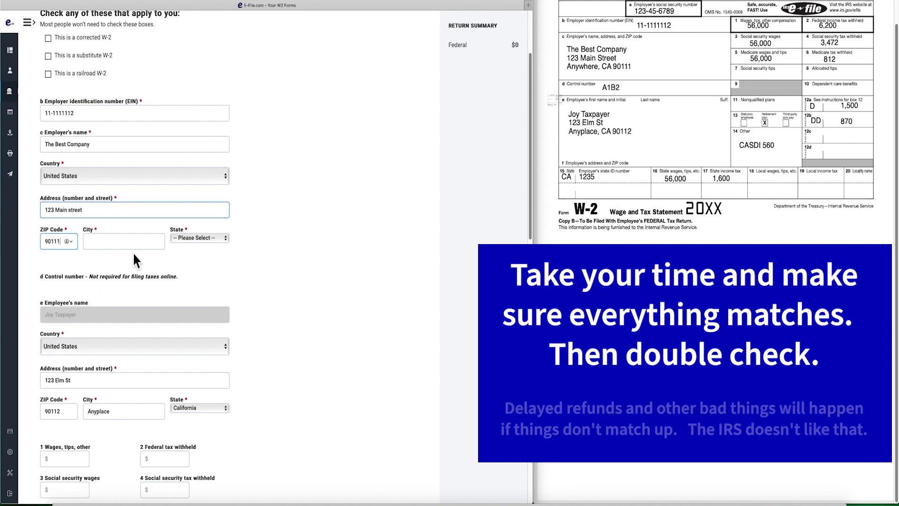
click(131, 243)
text(Anywhere)
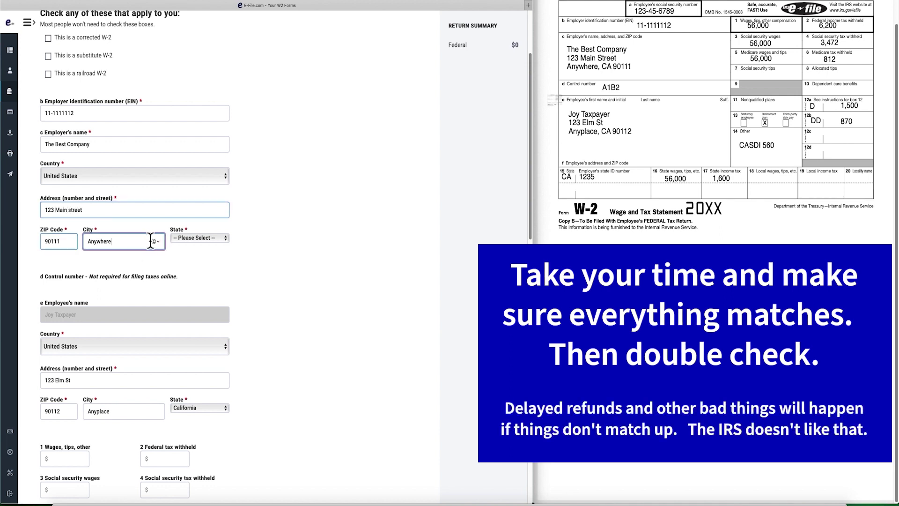
click(192, 238)
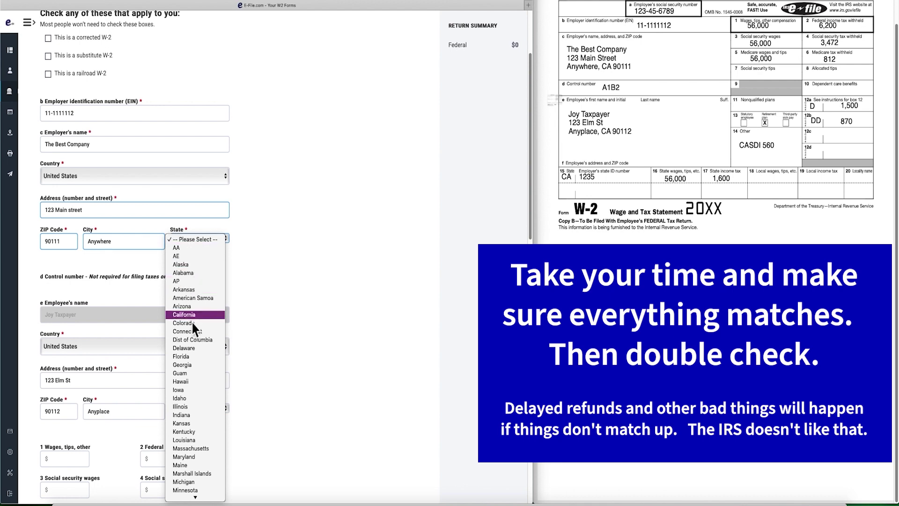
click(192, 314)
scroll(212, 284, down, 3)
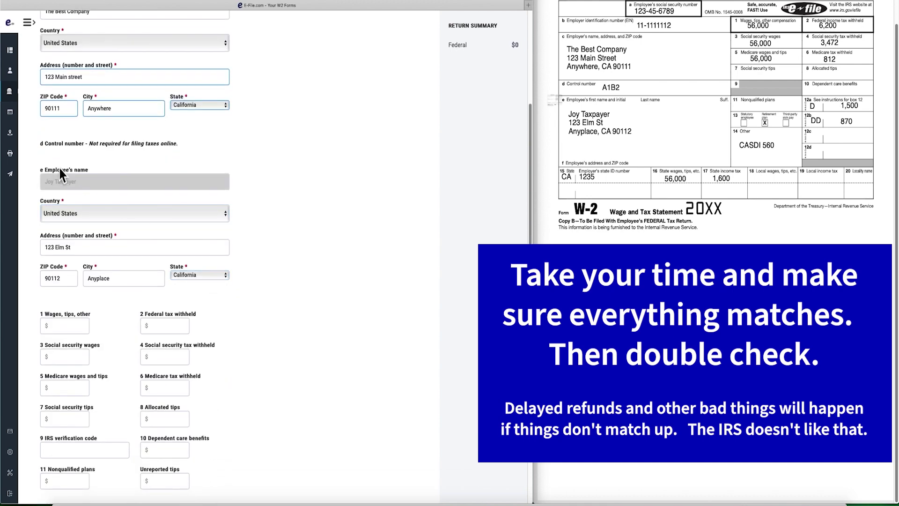
scroll(316, 209, down, 1)
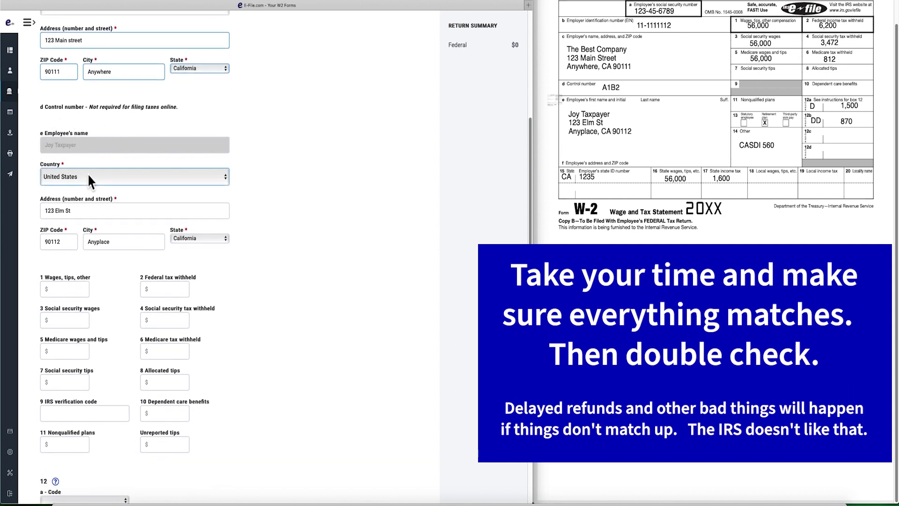
click(104, 214)
scroll(105, 214, down, 2)
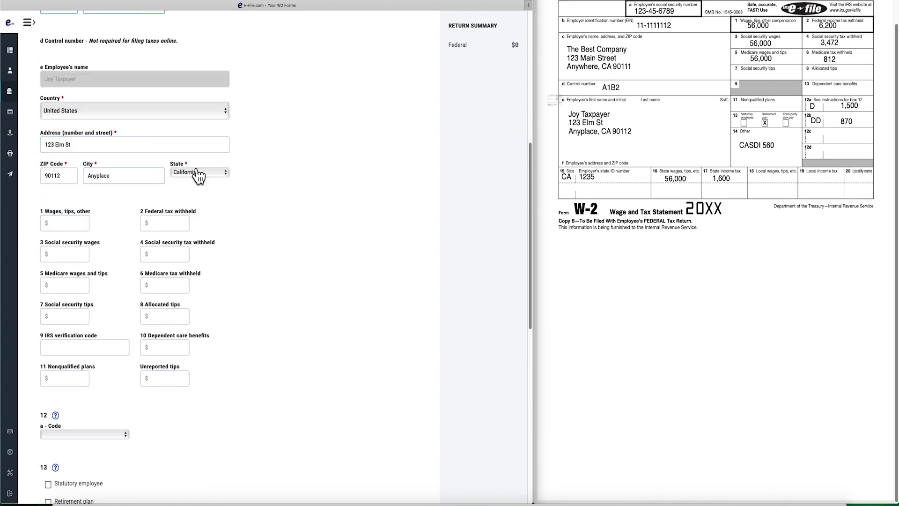
Enter W-2 wages 56000, federal tax 6200, social security 56000/3472, Medicare 56000/812
scroll(107, 222, down, 2)
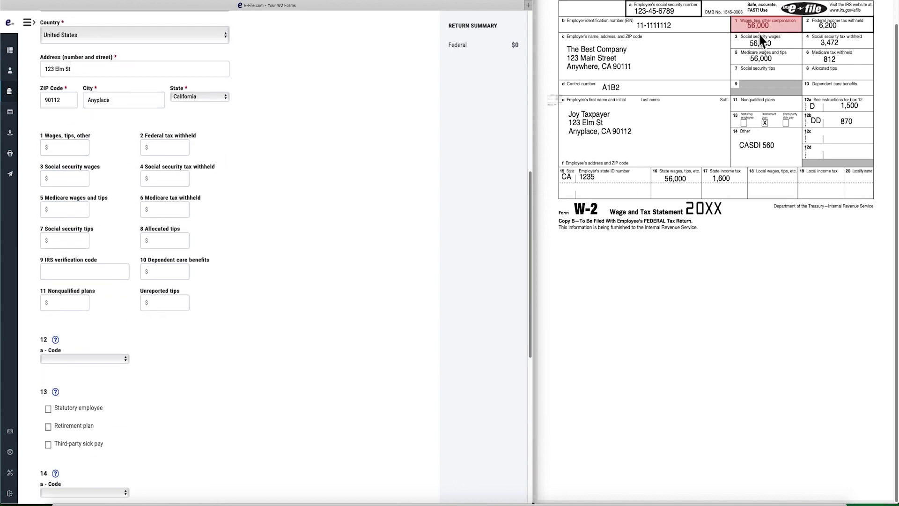
click(70, 148)
text(56,000.00)
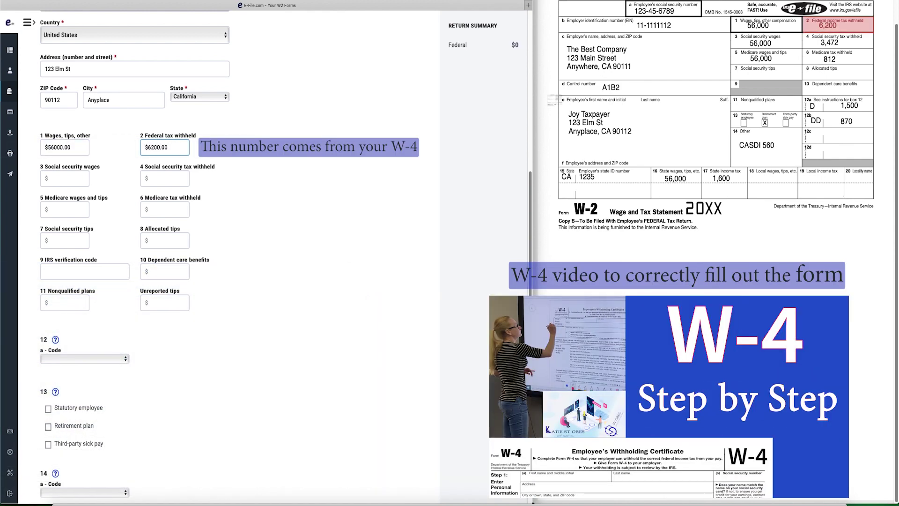
click(88, 182)
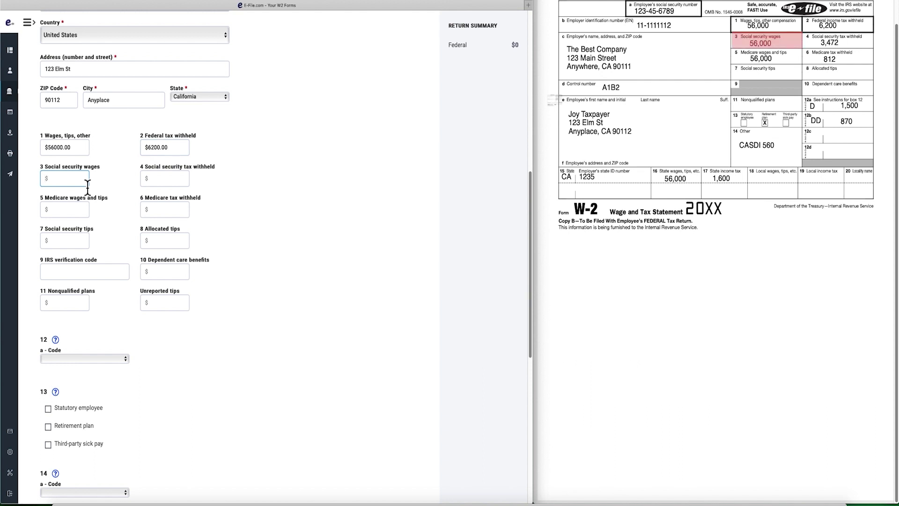
text(56000)
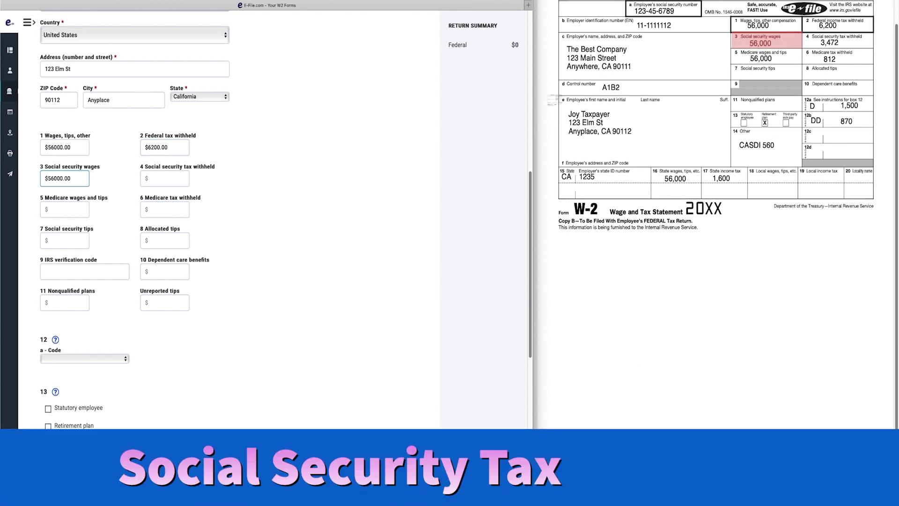
click(165, 179)
text(3472)
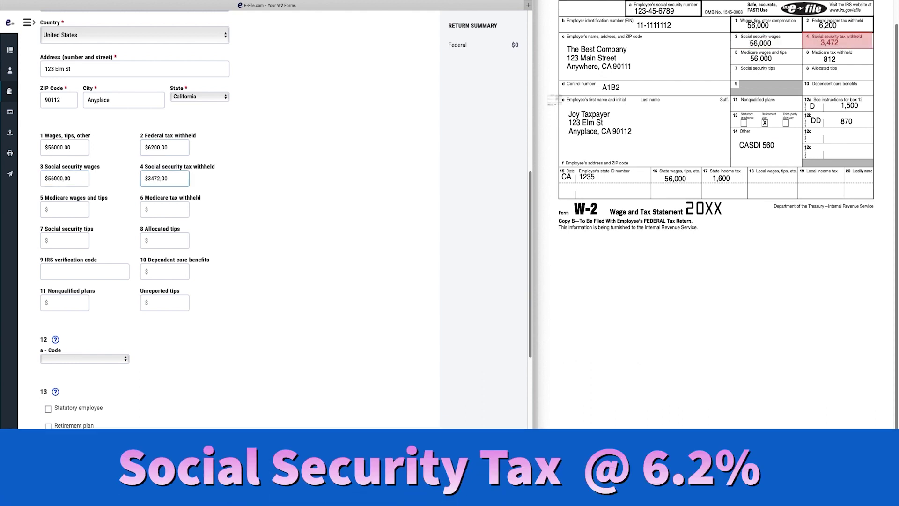
click(65, 211)
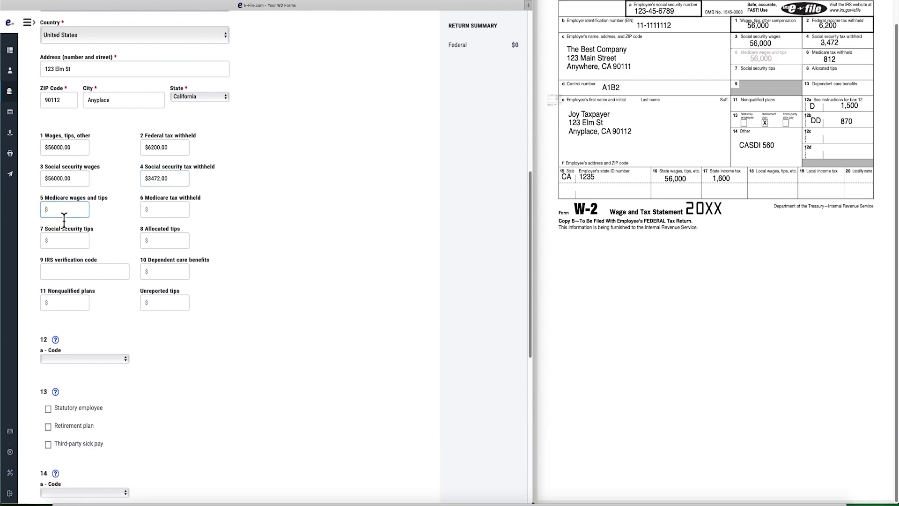
text(56000)
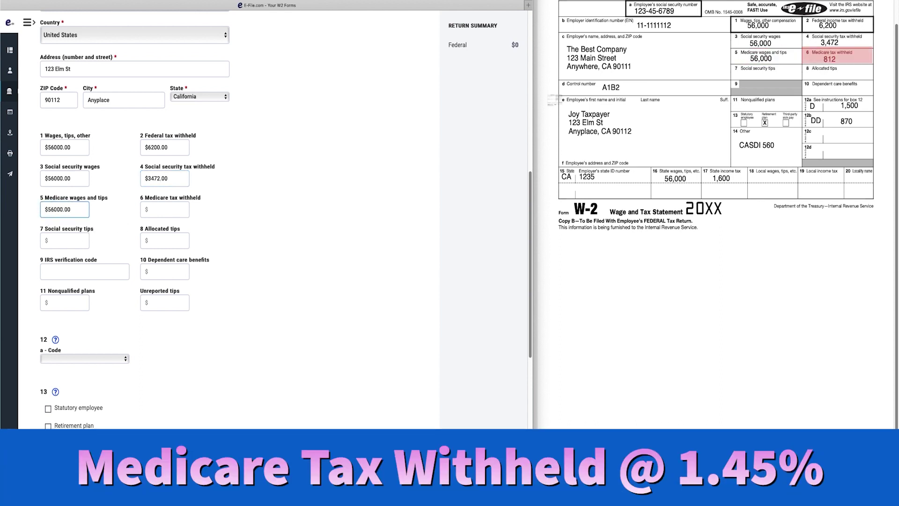
click(178, 211)
text(812)
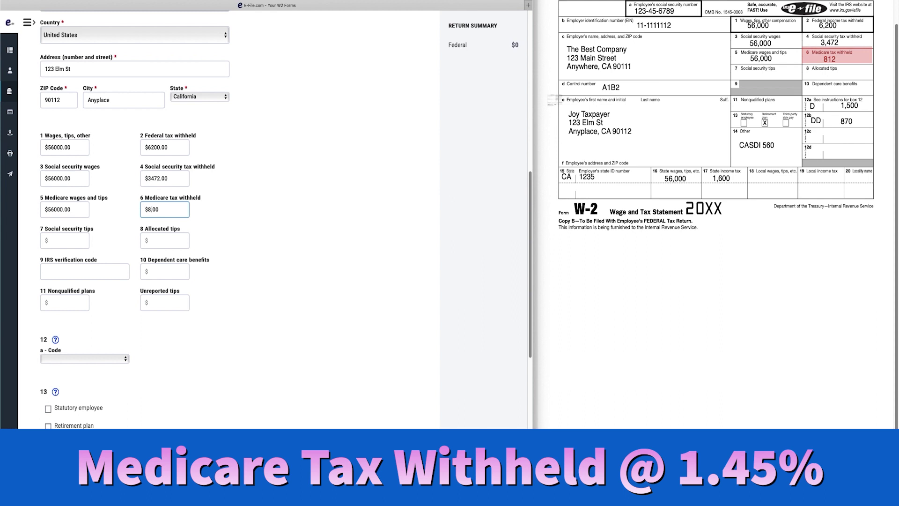
Leave W-2 boxes 7 through 11 blank and finish the box 1–11 entries
click(75, 242)
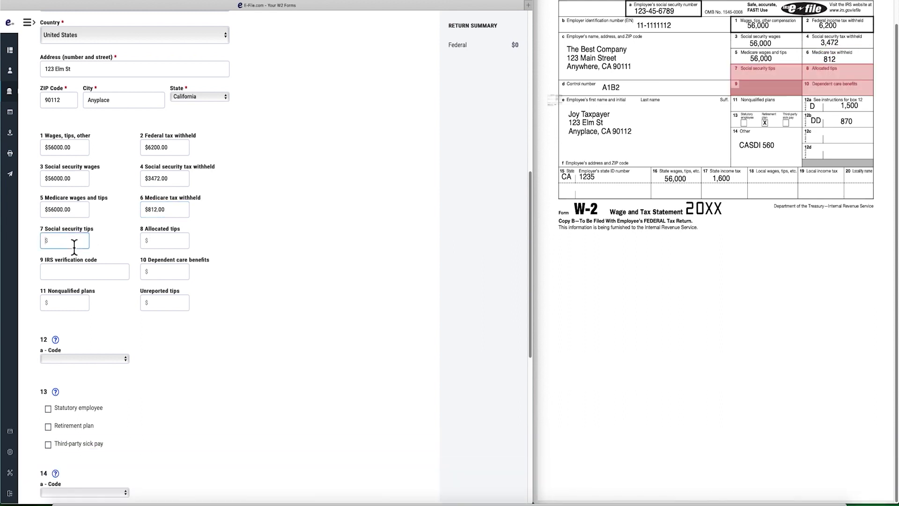
click(177, 242)
click(92, 276)
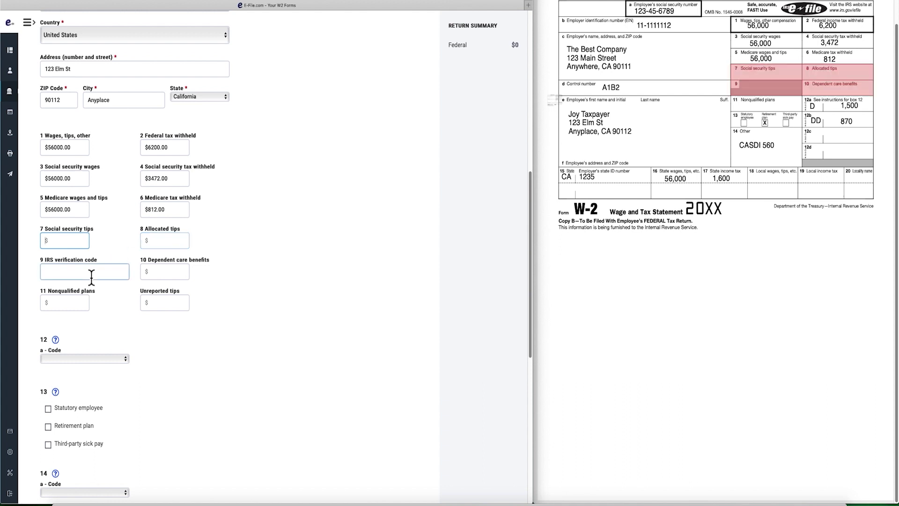
click(168, 278)
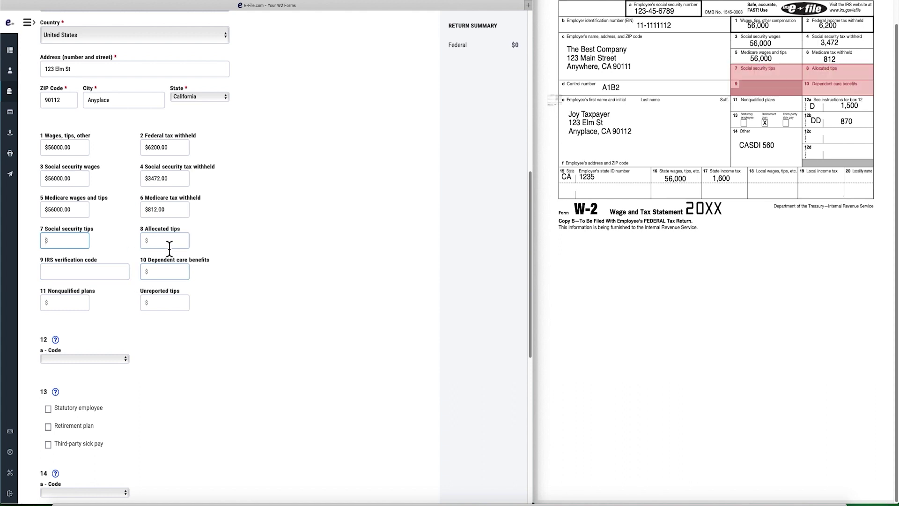
click(60, 304)
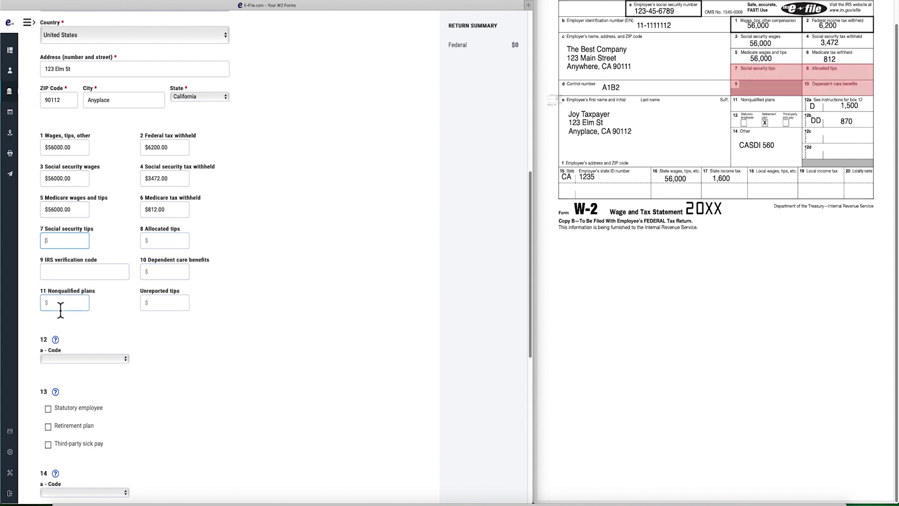
click(148, 323)
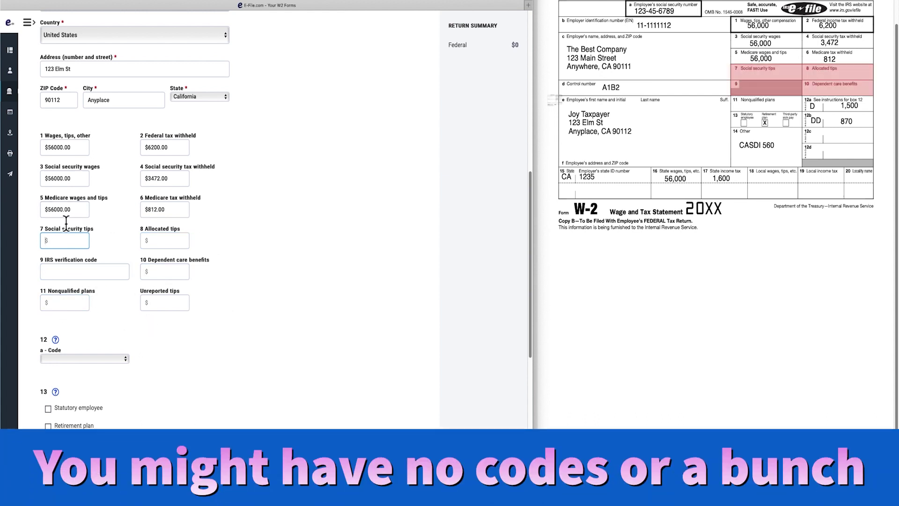
scroll(216, 346, down, 5)
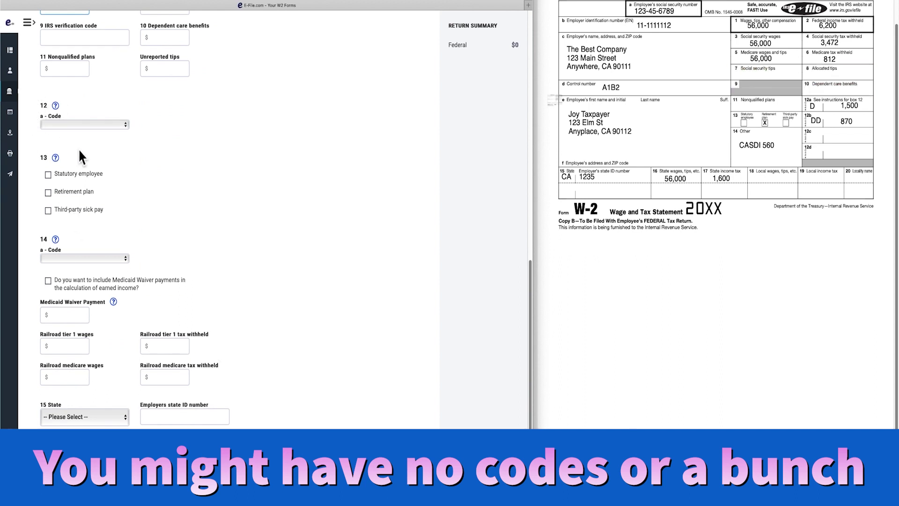
Add box 12 entries: code D for 1500 and code DD for 870
click(128, 128)
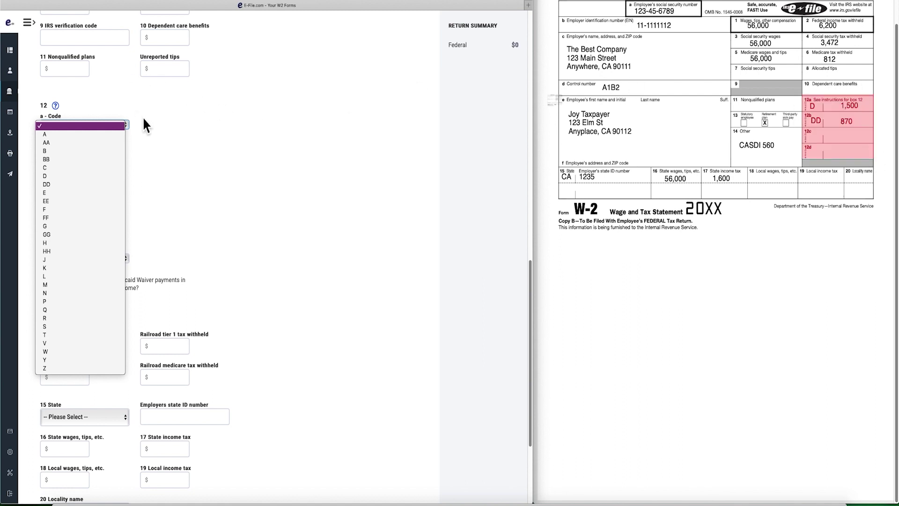
click(76, 176)
click(164, 130)
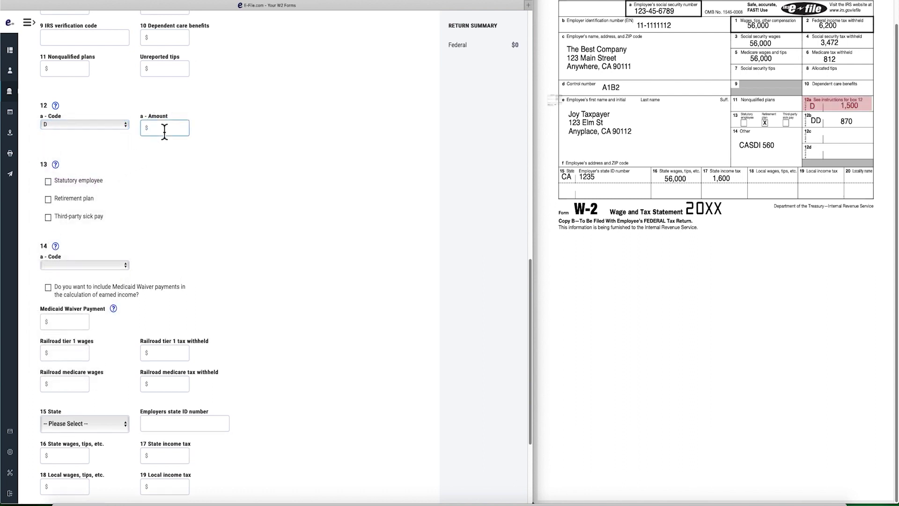
text(1500)
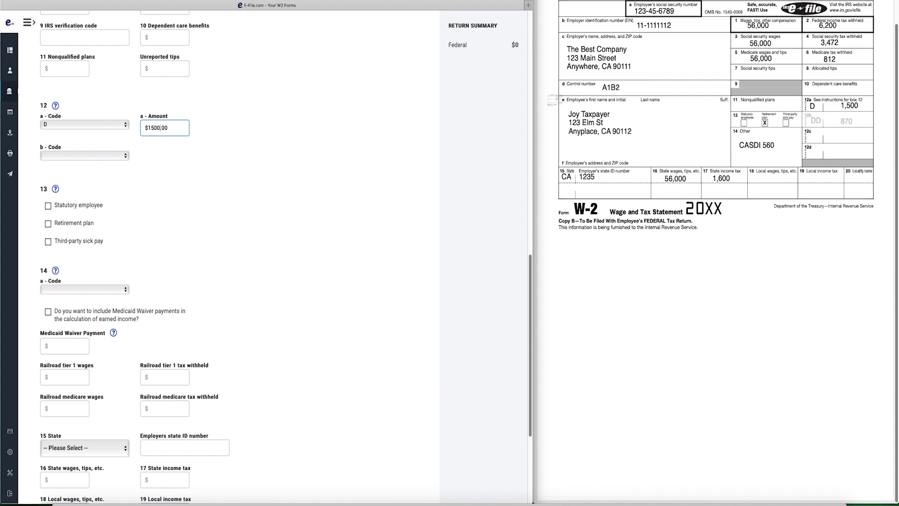
click(116, 157)
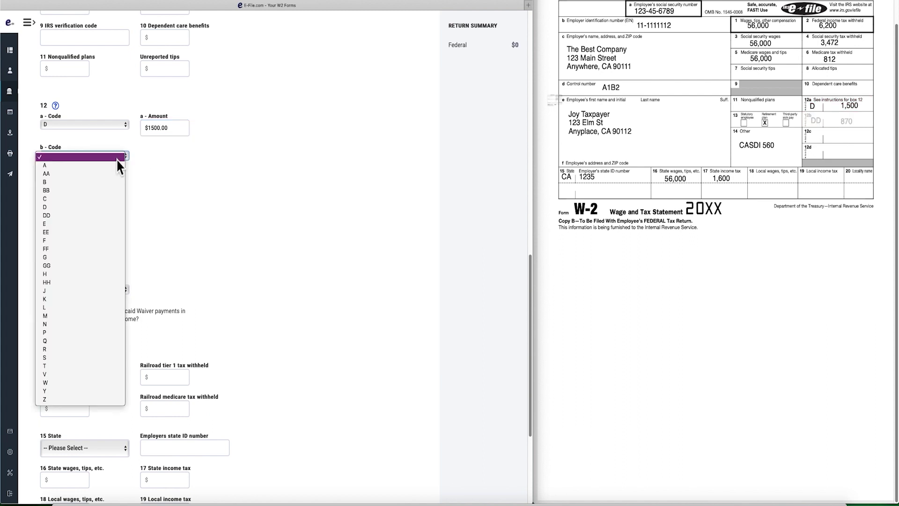
click(104, 215)
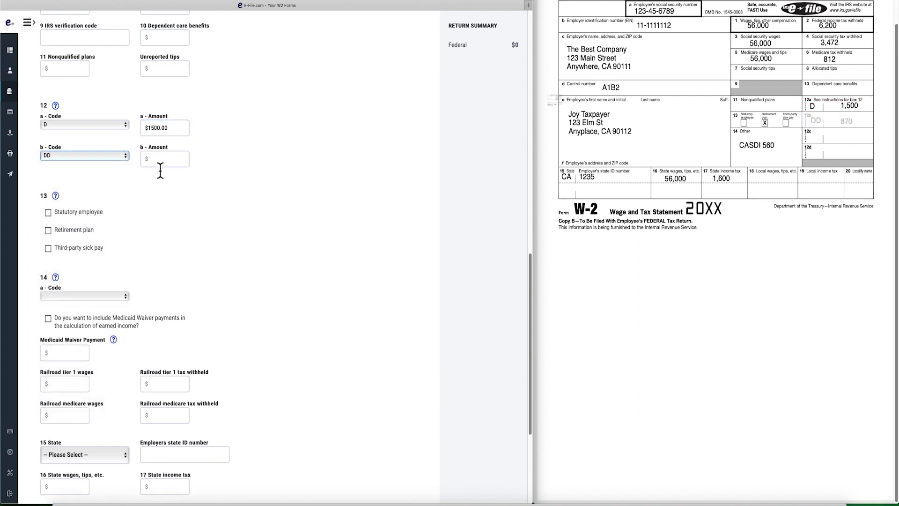
click(176, 162)
text(8)
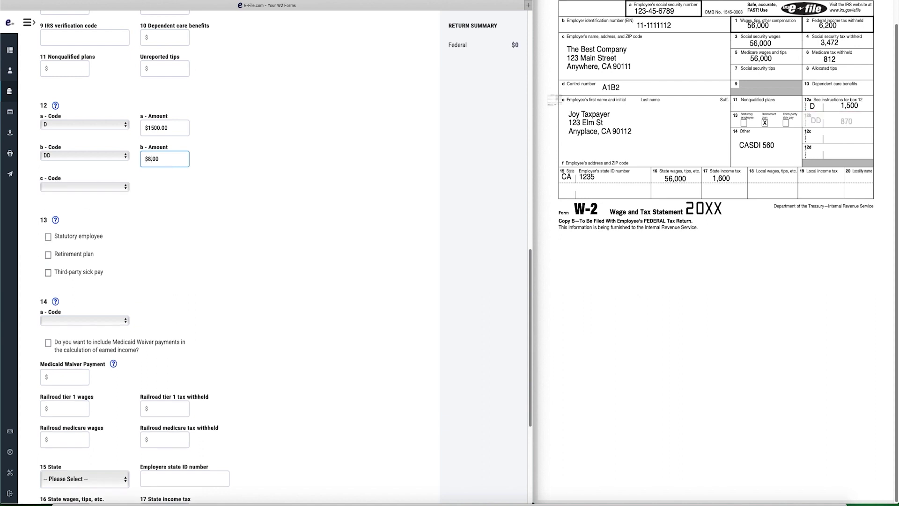
text(70)
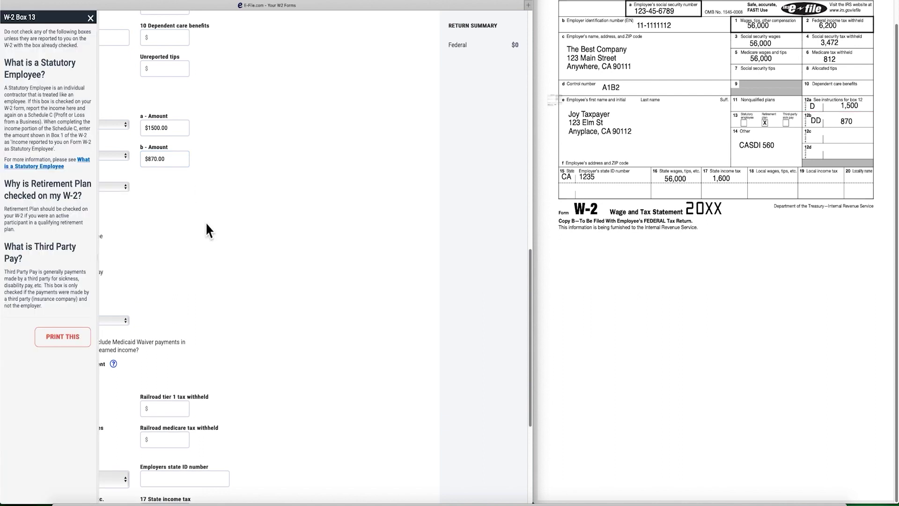
Close the Box 13 help, then read and close the Box 12 code explanation
click(91, 18)
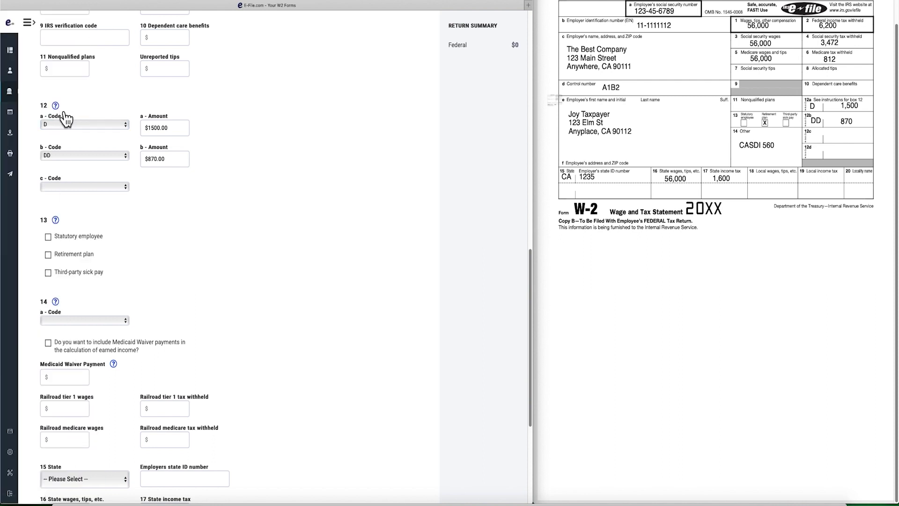
click(55, 105)
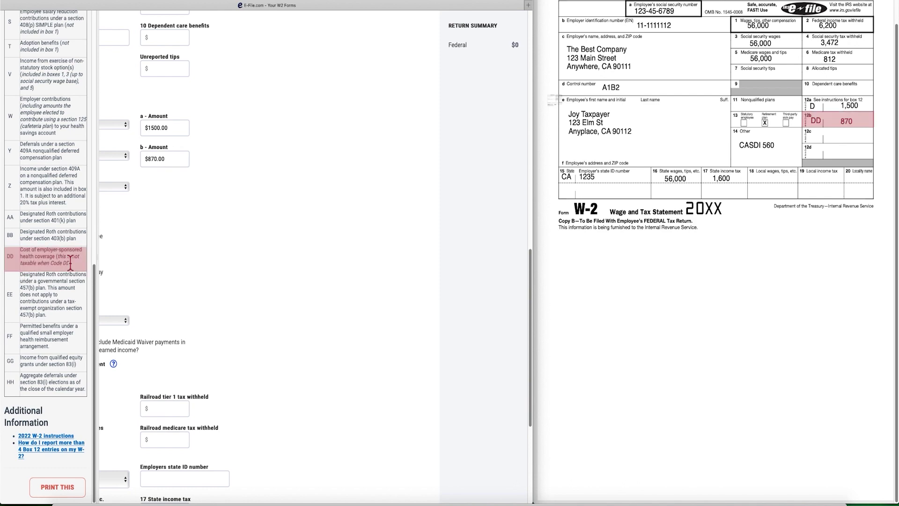
scroll(64, 89, up, 10)
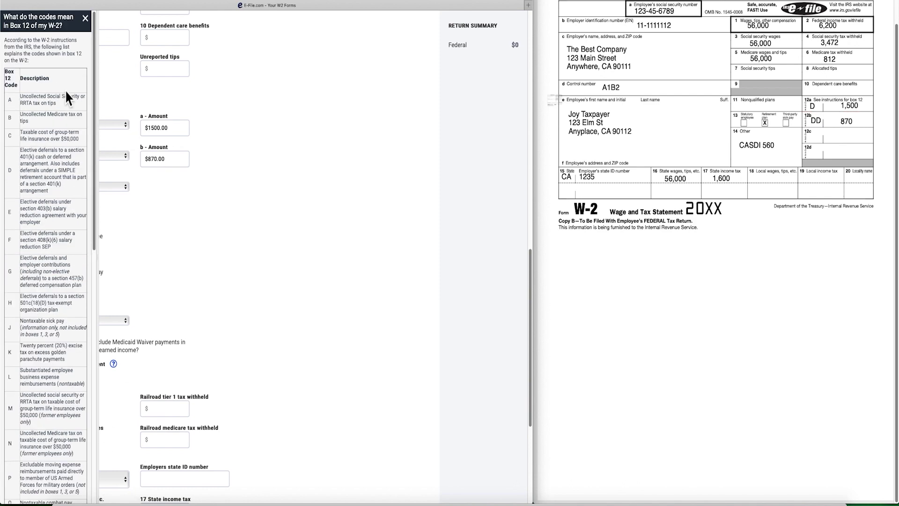
click(85, 19)
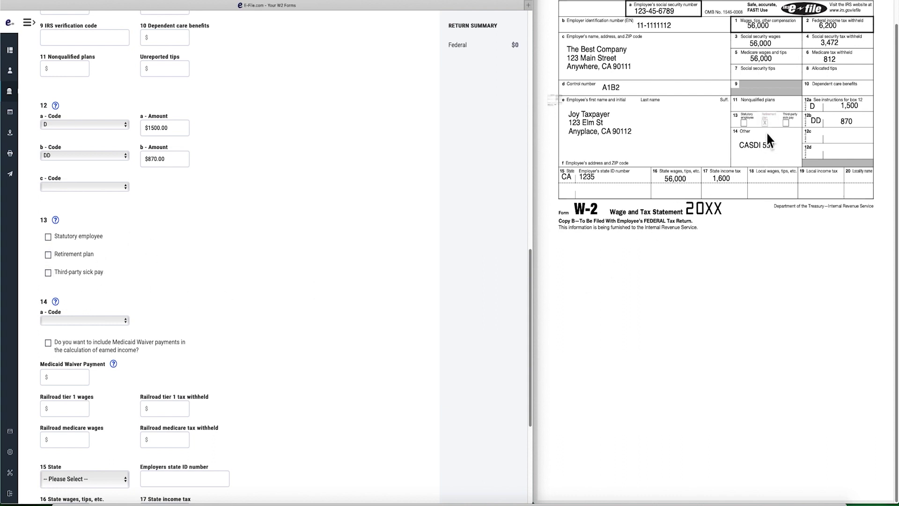
Mark the W-2 retirement plan box and record box 14 code CA SDI with $560
click(52, 254)
scroll(230, 271, down, 4)
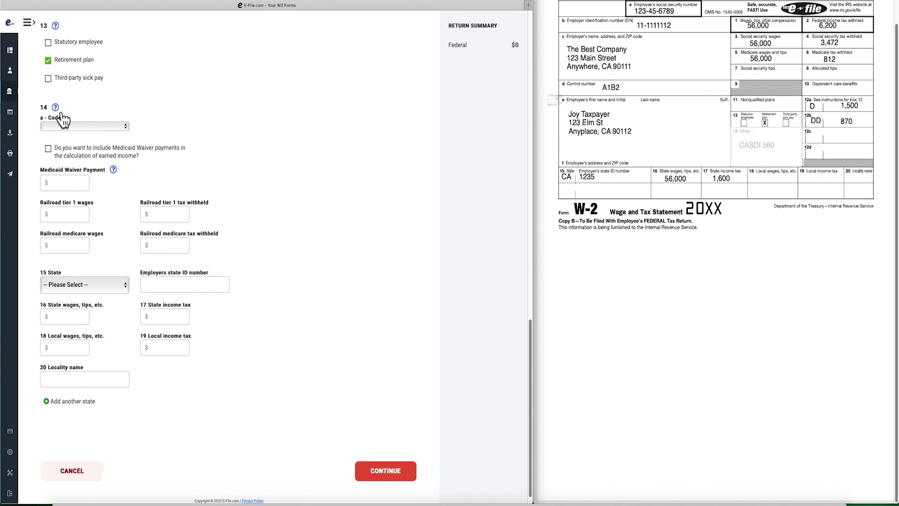
click(124, 127)
click(166, 136)
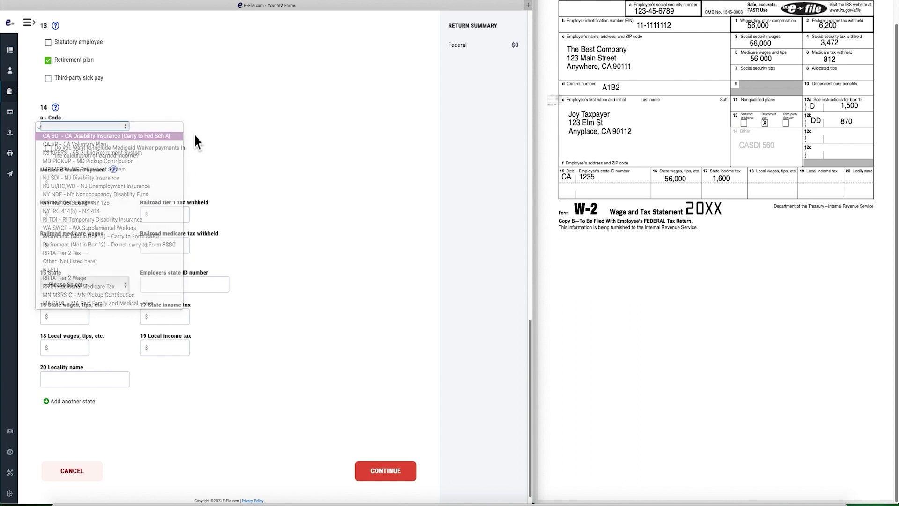
click(173, 133)
text(560)
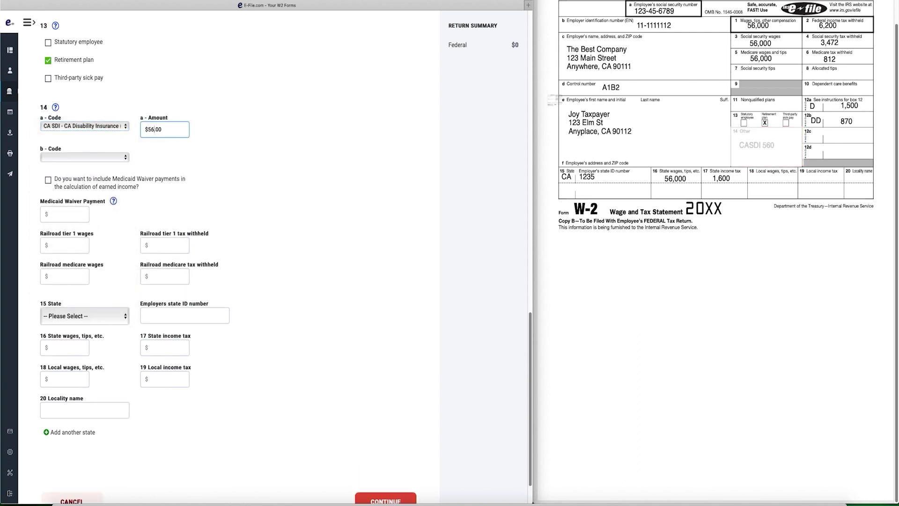
scroll(258, 167, down, 1)
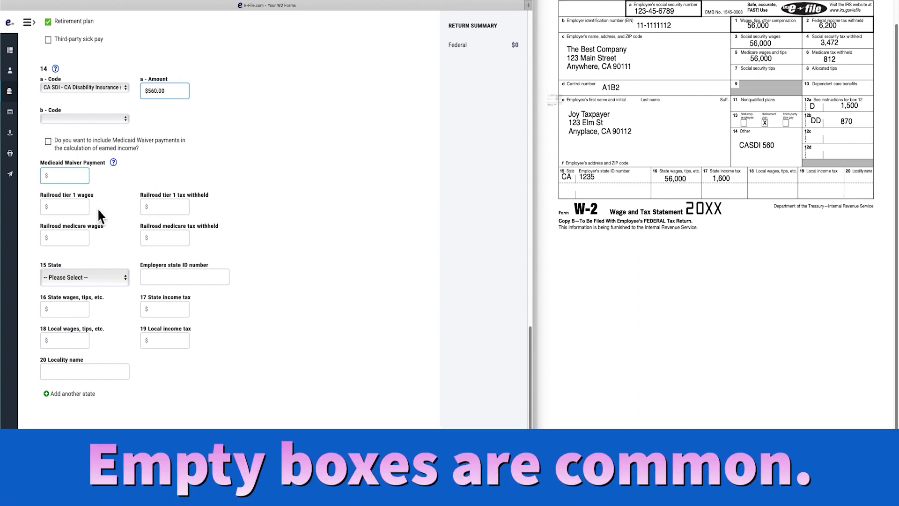
scroll(99, 211, down, 1)
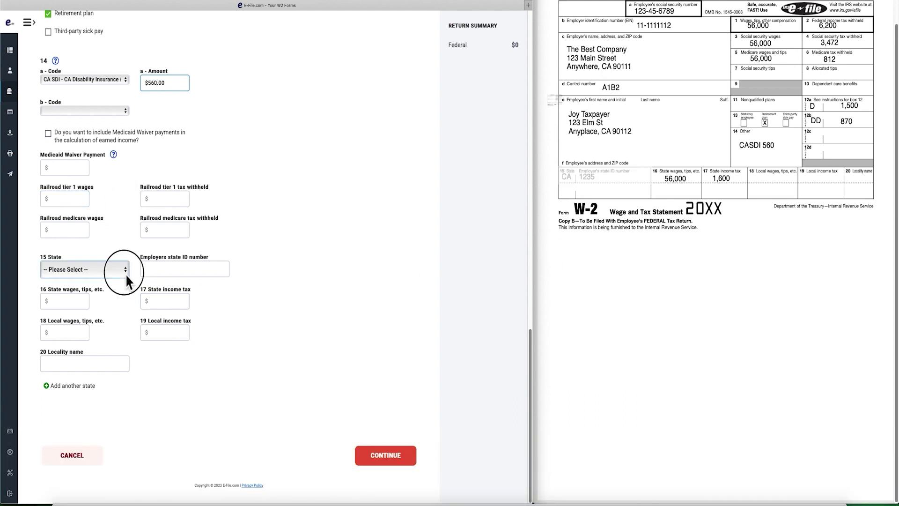
Set the W-2 box 15 state to California with employer state ID 1235
click(125, 273)
click(111, 351)
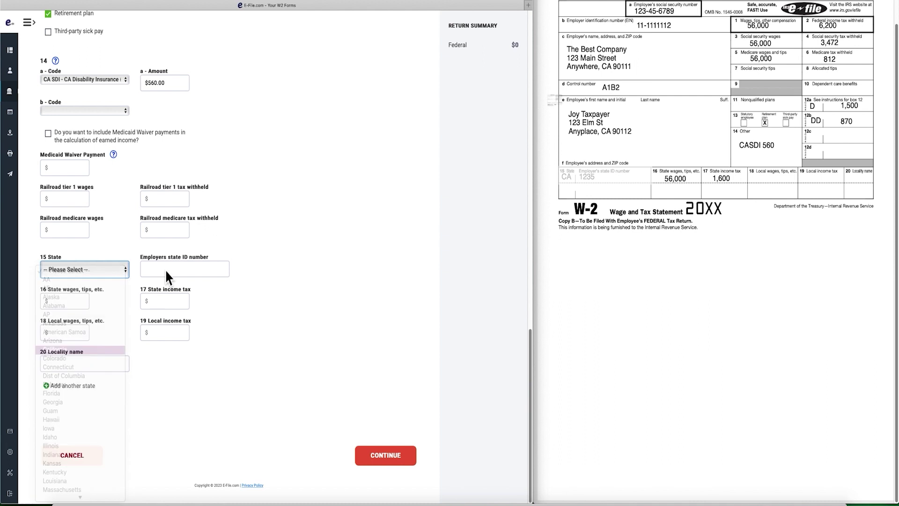
click(172, 272)
text(1235)
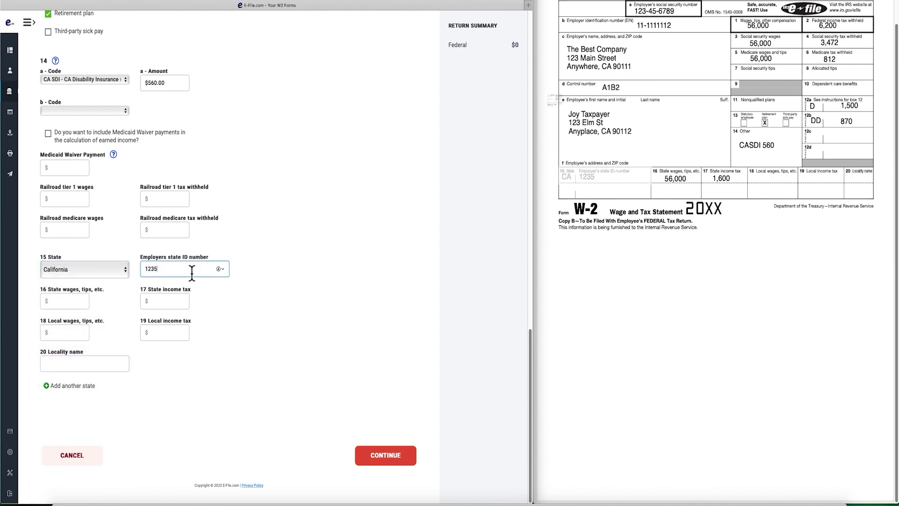
Enter state wages of 56000.00 and state income tax of 1600, then save the W-2
click(65, 306)
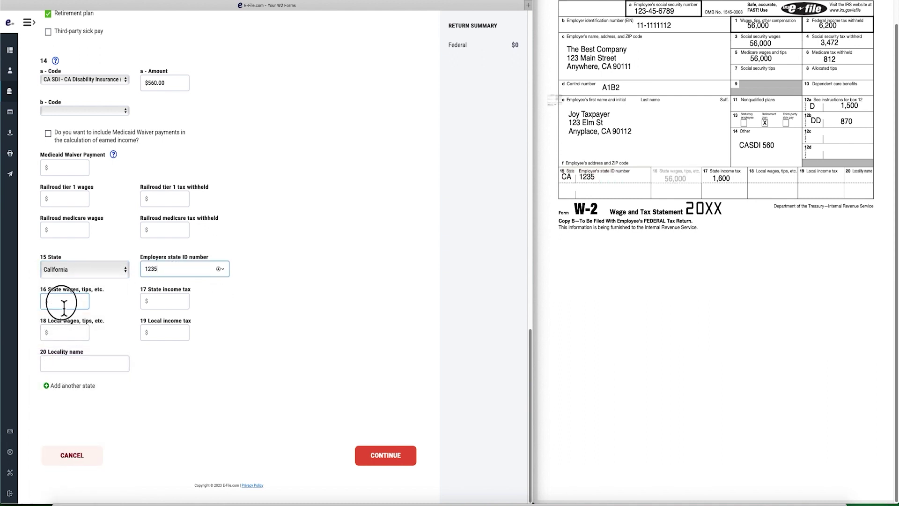
text(56000.00)
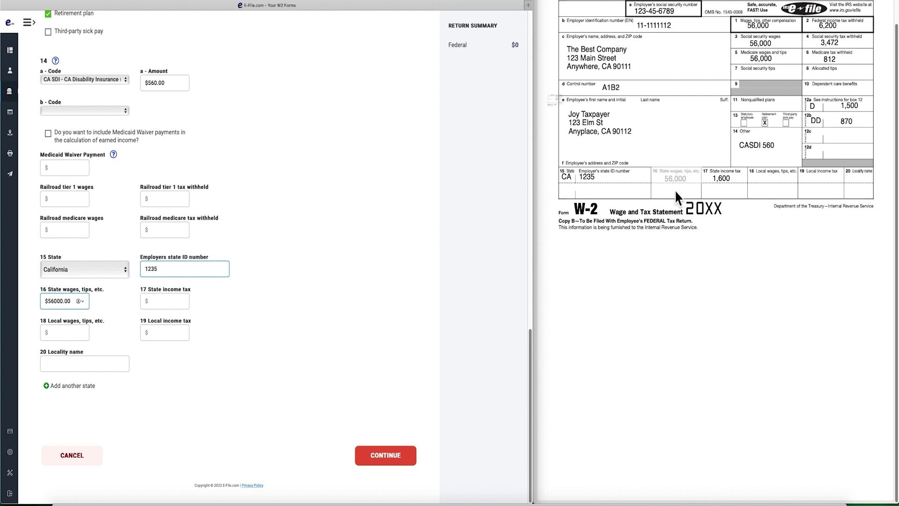
click(172, 304)
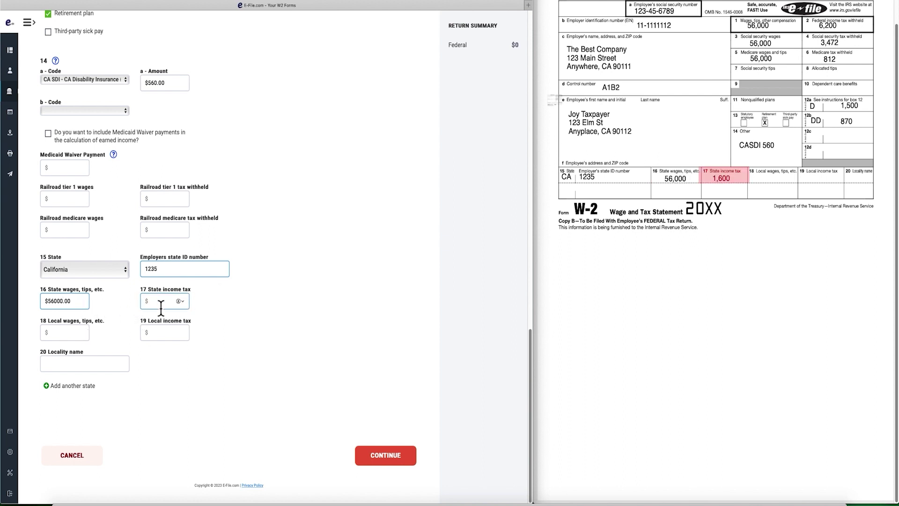
text(1600)
click(68, 335)
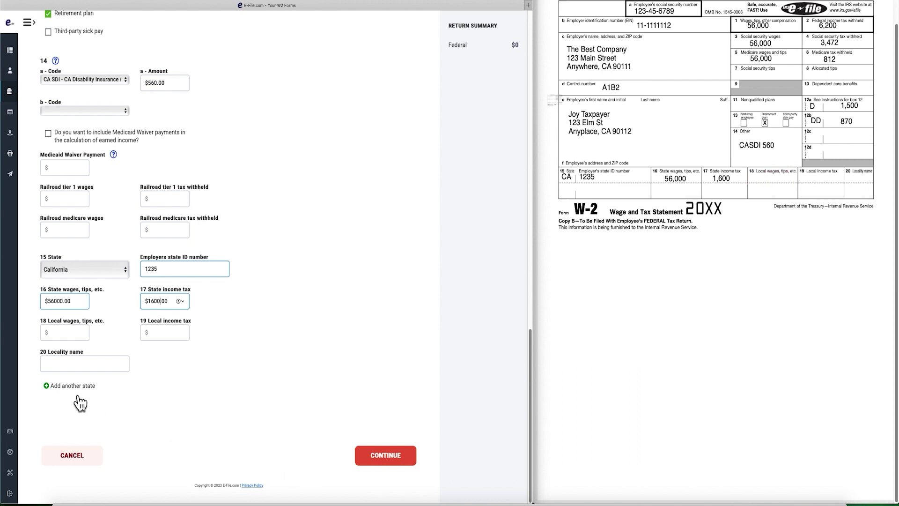
click(367, 455)
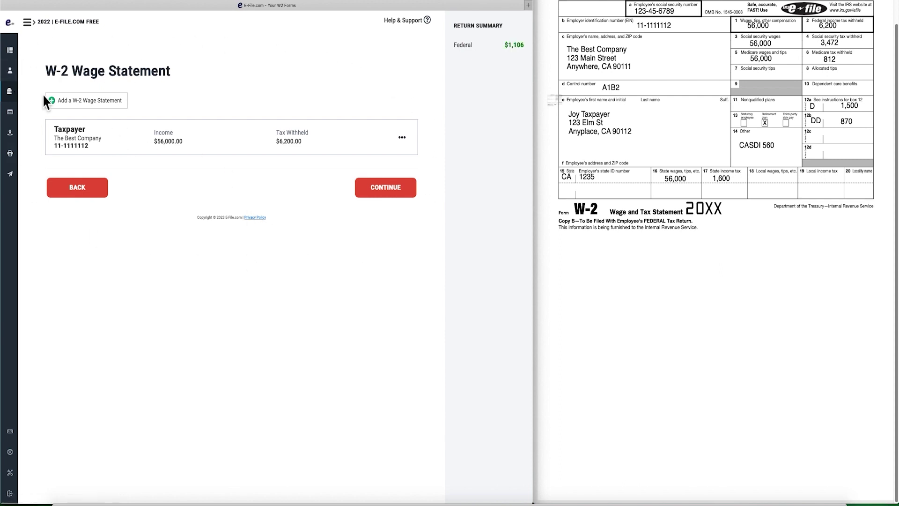
Continue past the W-2 Wage Statement summary and begin the 1099-INT interest entry
click(396, 193)
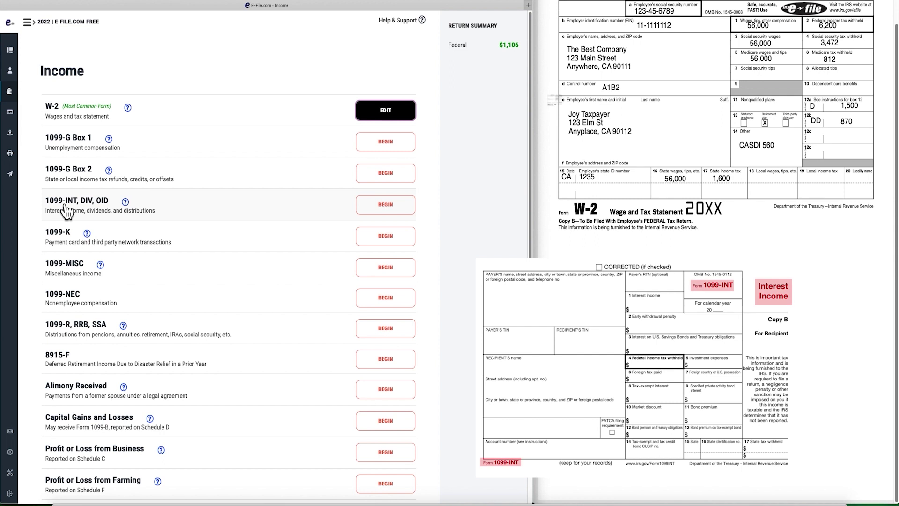
click(390, 209)
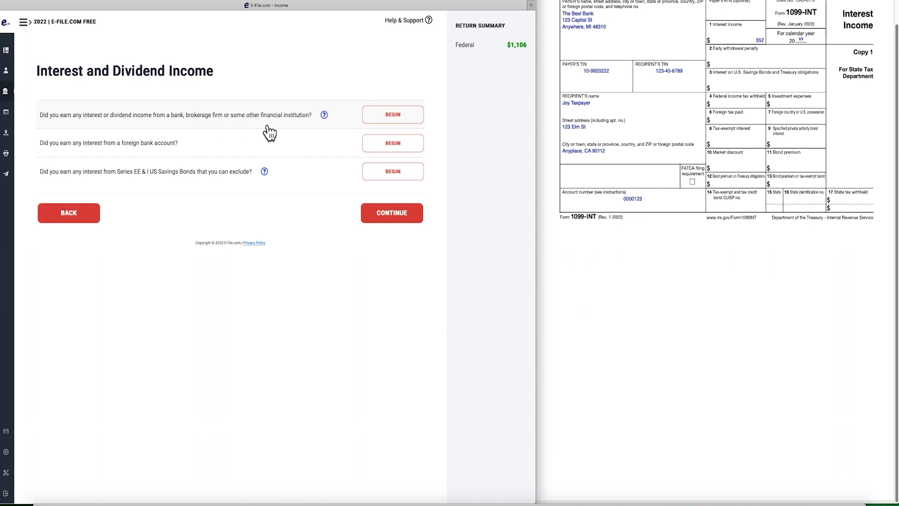
Start a bank interest entry and choose Interest Income, Form 1099-INT on Schedule B
scroll(642, 75, up, 1)
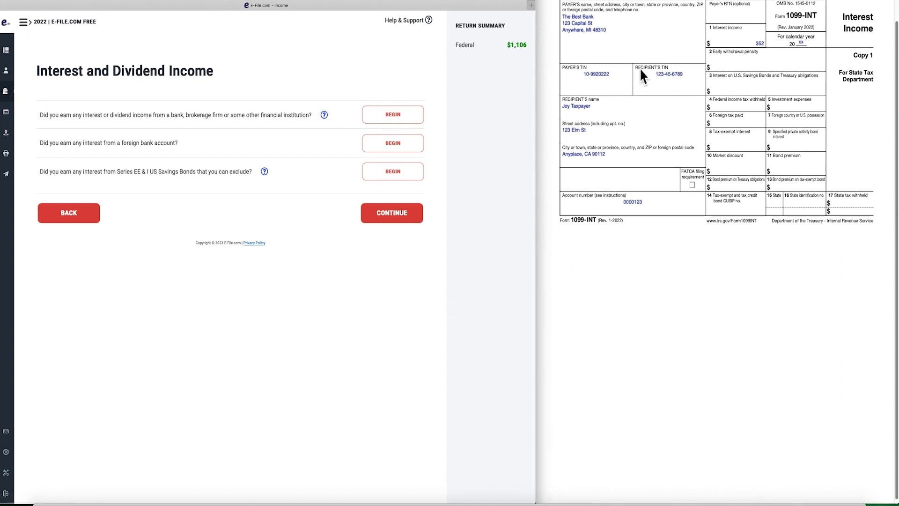
click(396, 121)
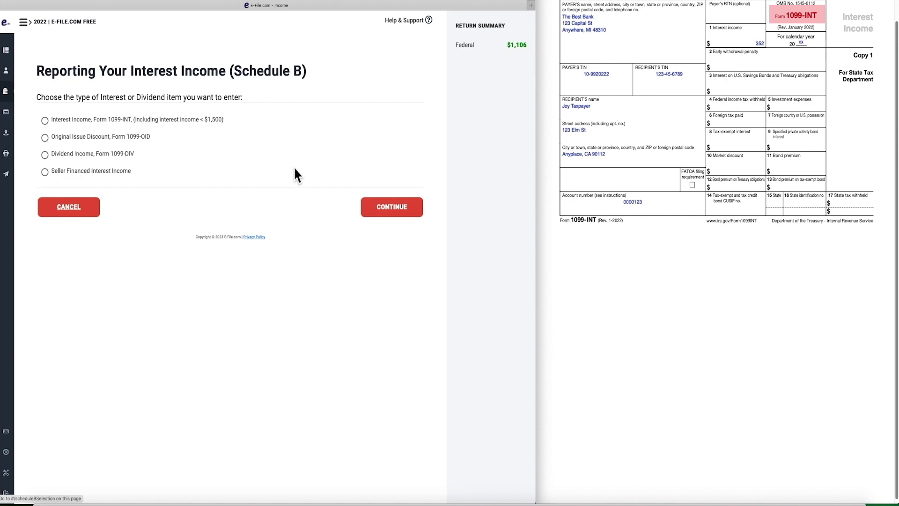
click(53, 124)
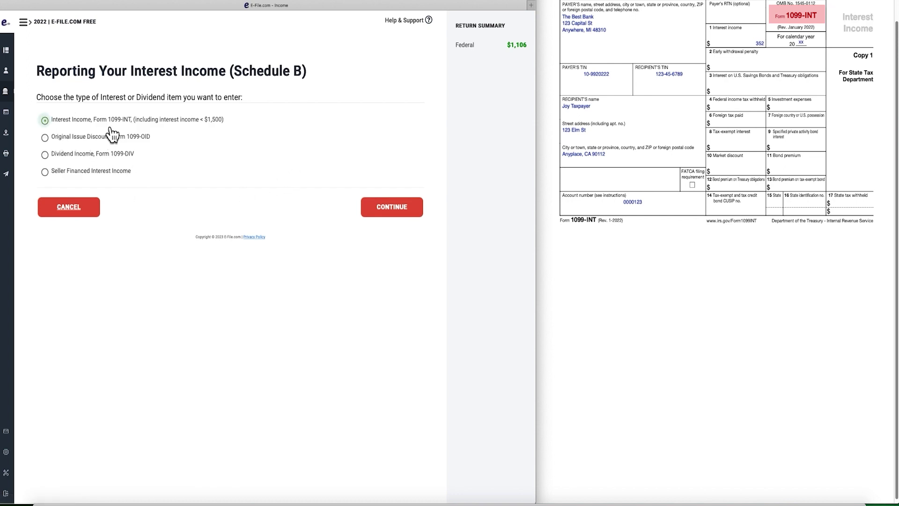
click(392, 207)
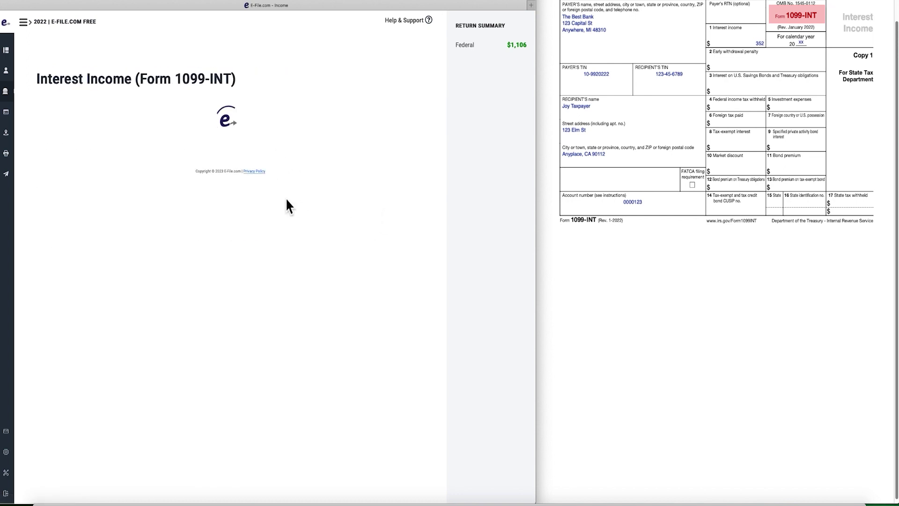
Enter payer The Best Bank with $352 box 1 interest and save the 1099-INT
click(120, 136)
text(The Best Bank)
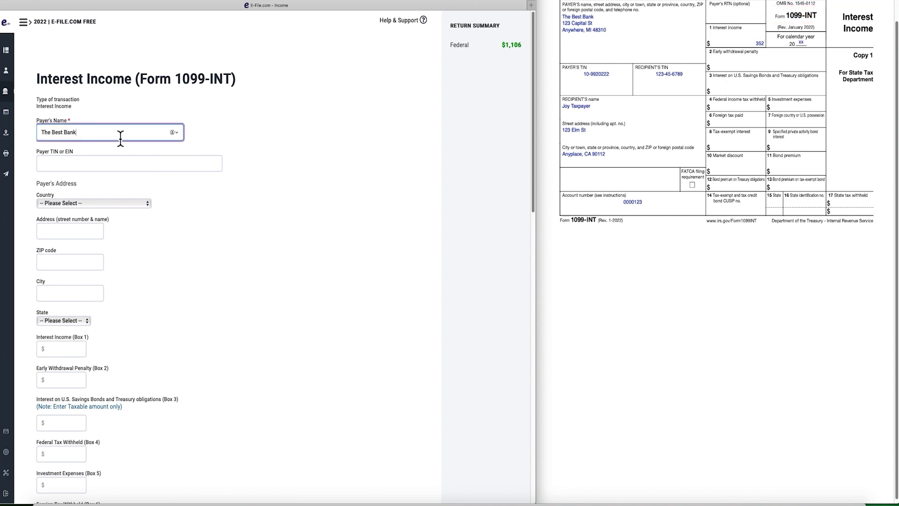
scroll(81, 200, down, 6)
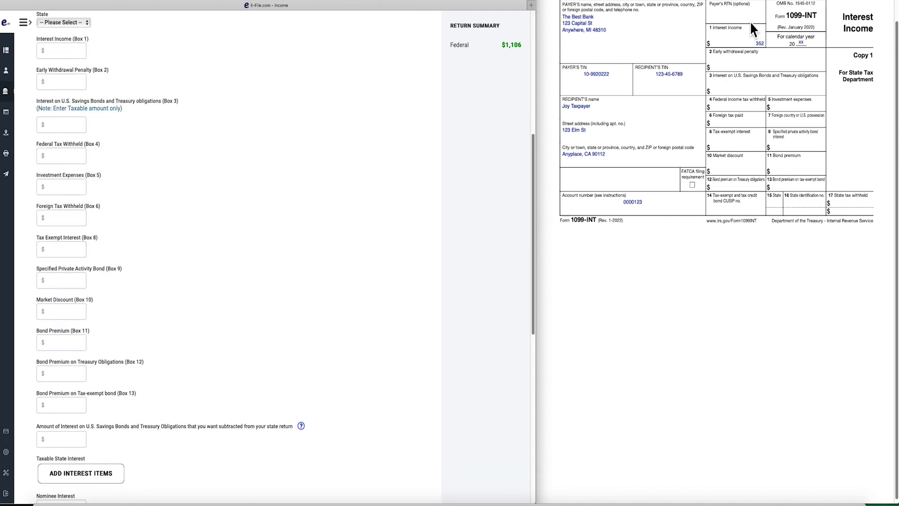
click(60, 52)
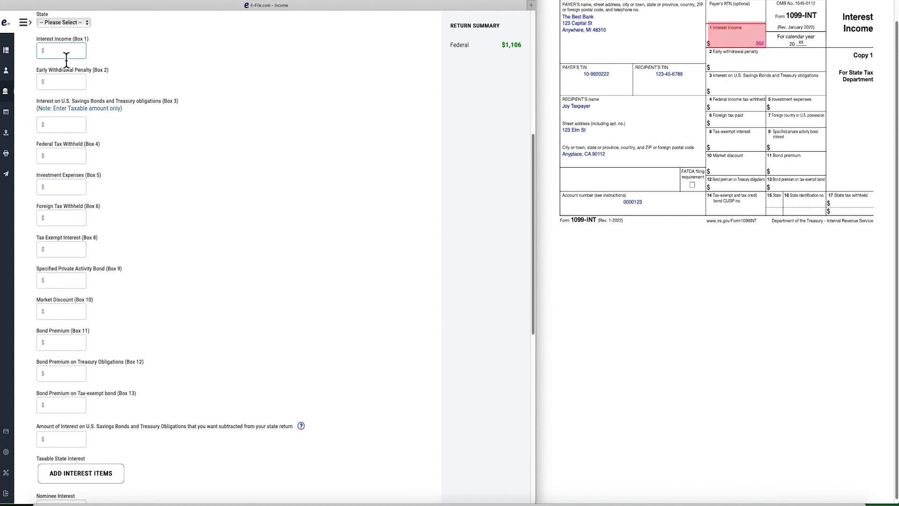
text(352)
scroll(189, 269, down, 5)
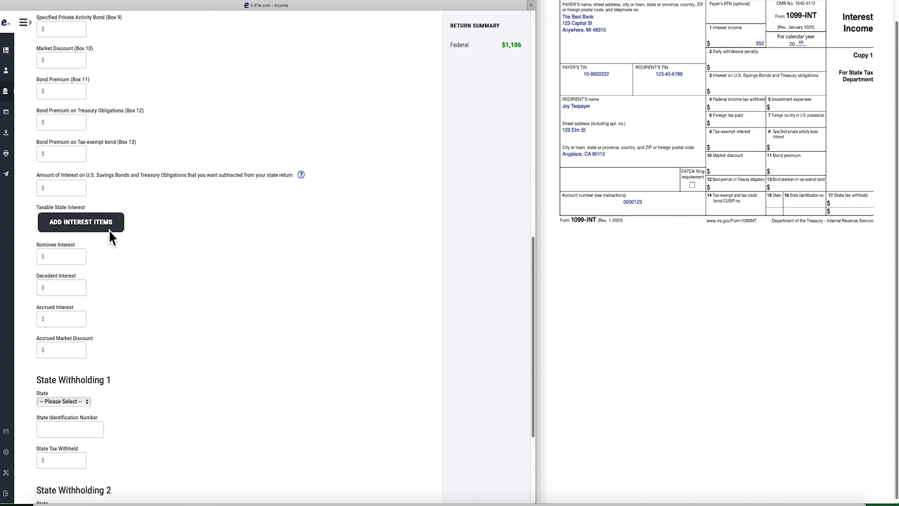
scroll(186, 321, down, 3)
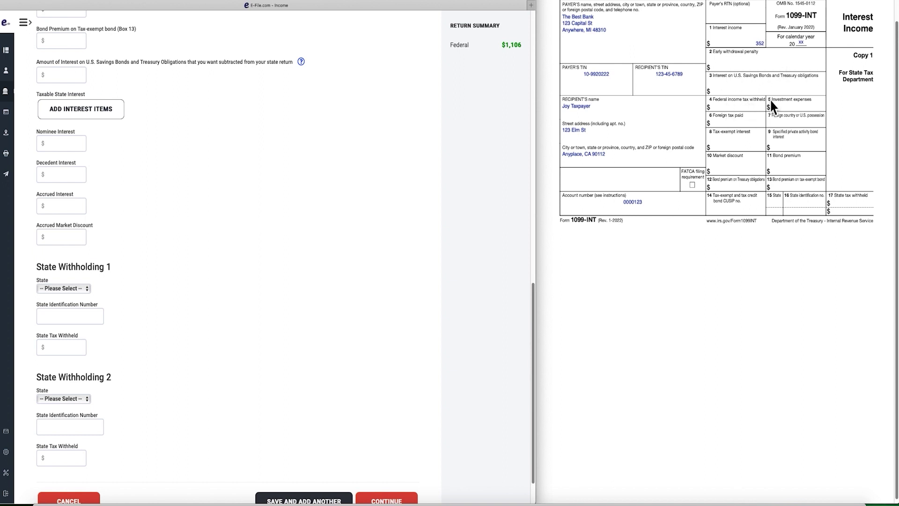
scroll(259, 335, down, 1)
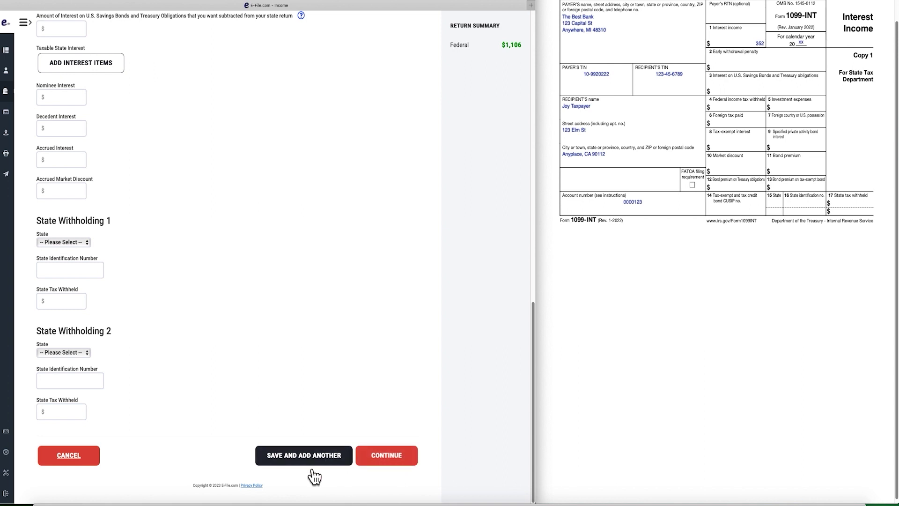
click(391, 461)
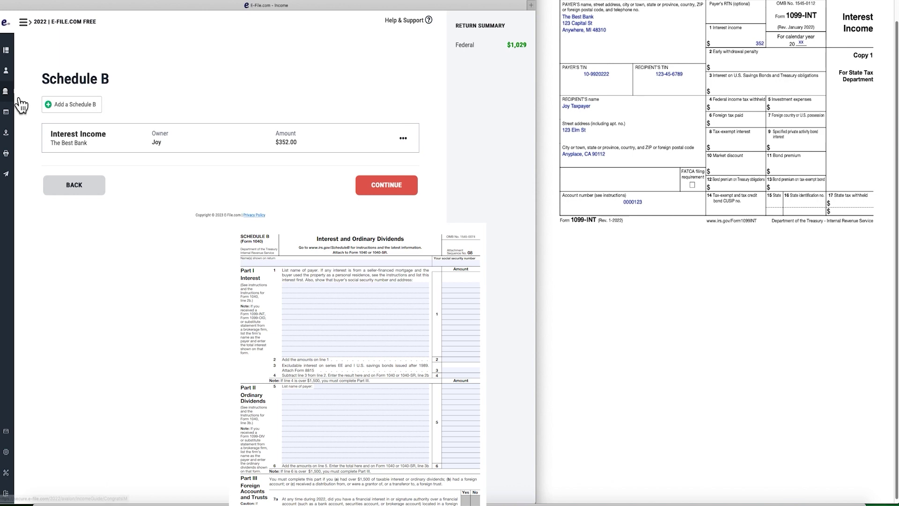
click(409, 198)
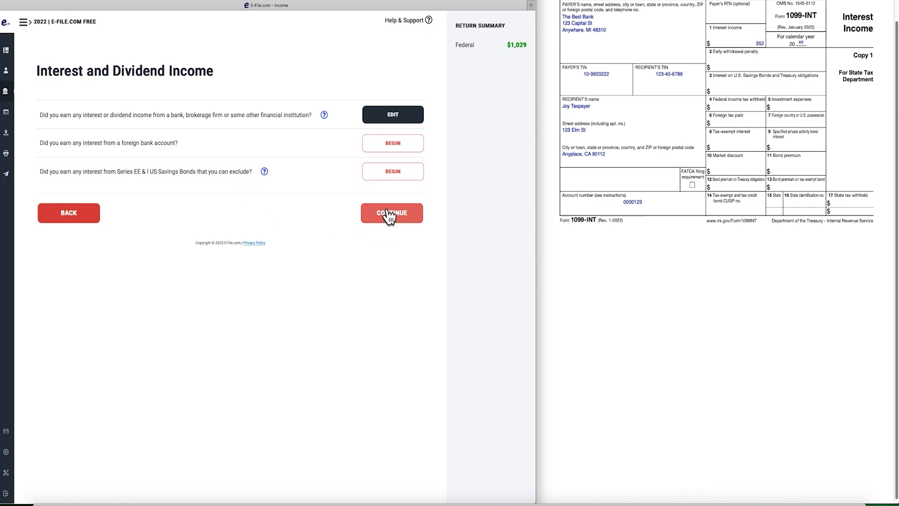
Continue from the Interest and Dividend Income page back to the Income list
click(380, 215)
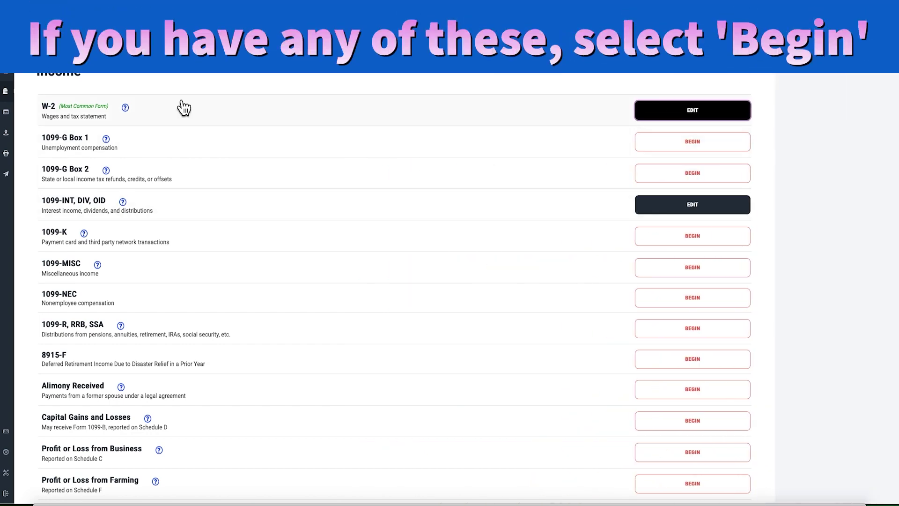
Scroll down the federal income page toward the deductions section
scroll(183, 287, down, 3)
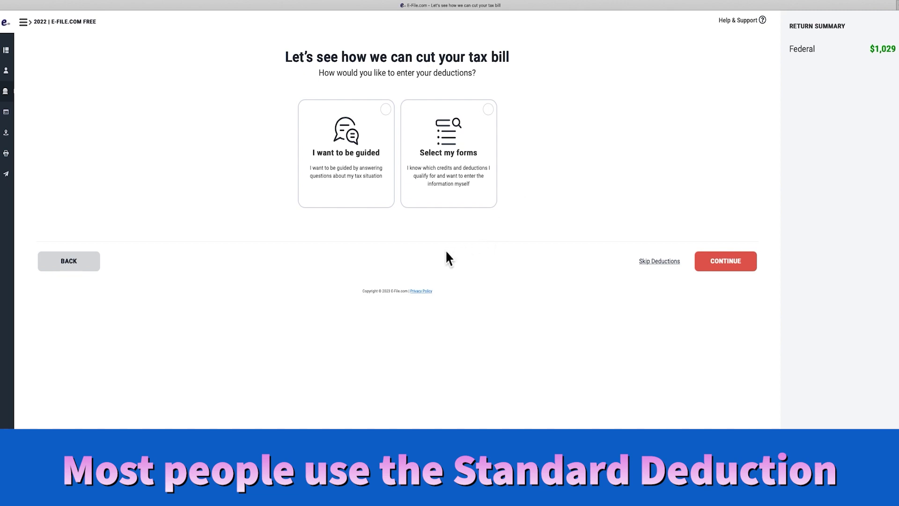
Skip Deductions to reach the Payments and Estimates page
click(664, 263)
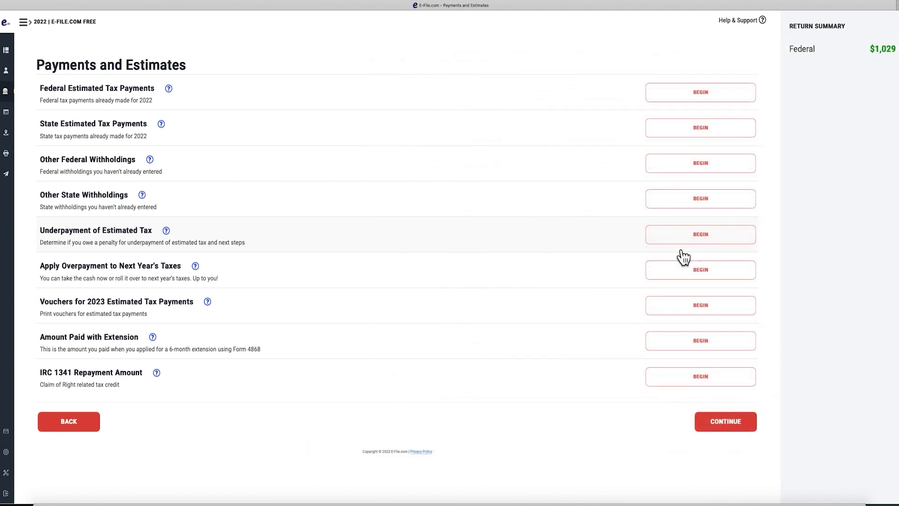
click(679, 241)
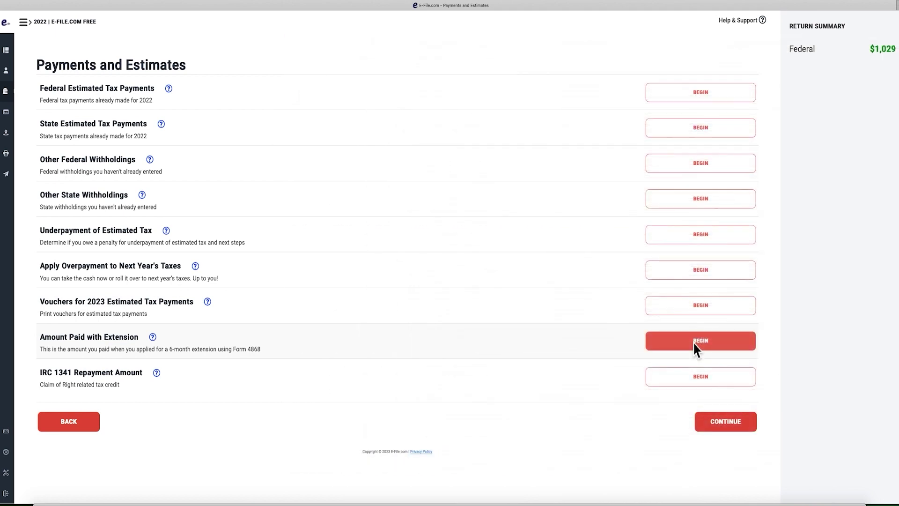
Leave Payments and Estimates empty and continue past the Miscellaneous Forms list
click(731, 431)
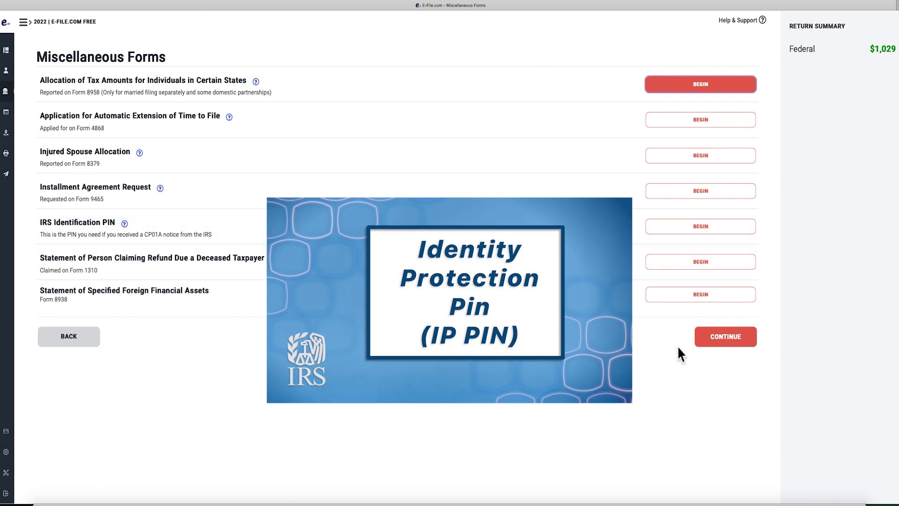
click(740, 348)
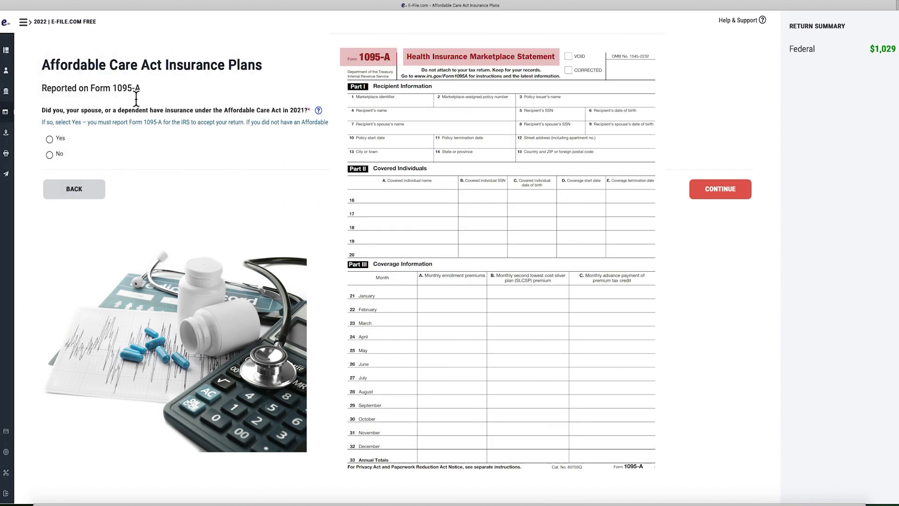
Answer No to Affordable Care Act coverage and continue to the state return
click(60, 154)
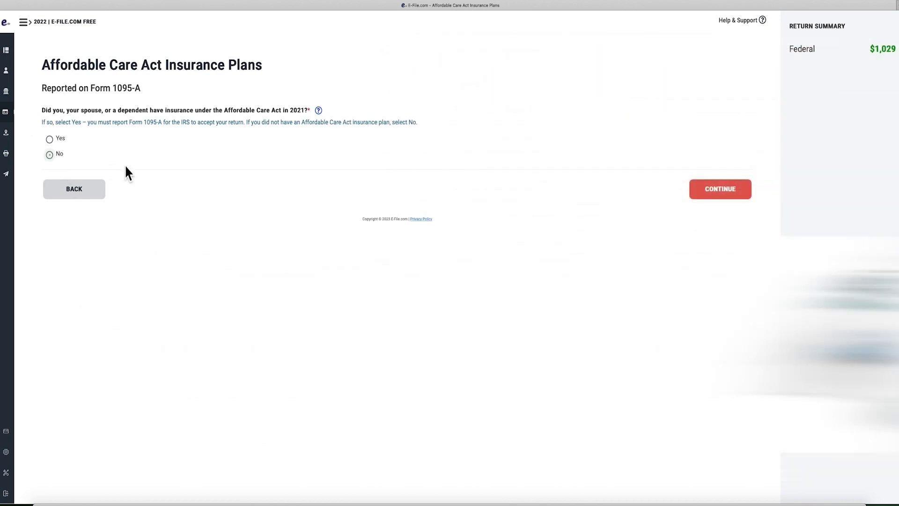
click(721, 189)
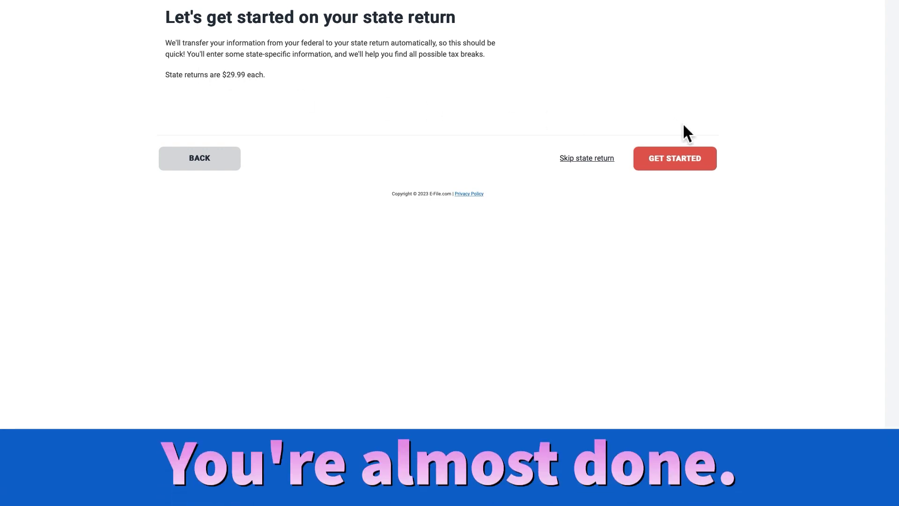
Start a California state return and mark the taxpayer as a California resident
click(684, 165)
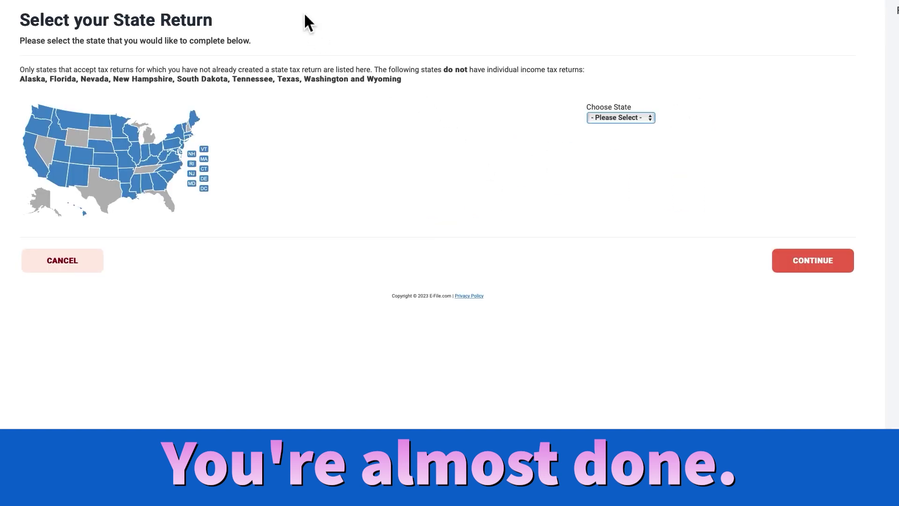
click(628, 118)
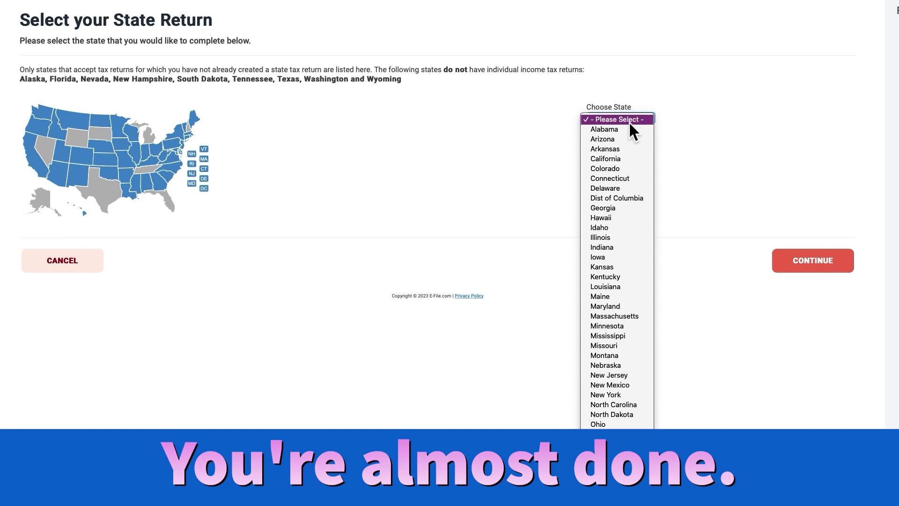
click(623, 165)
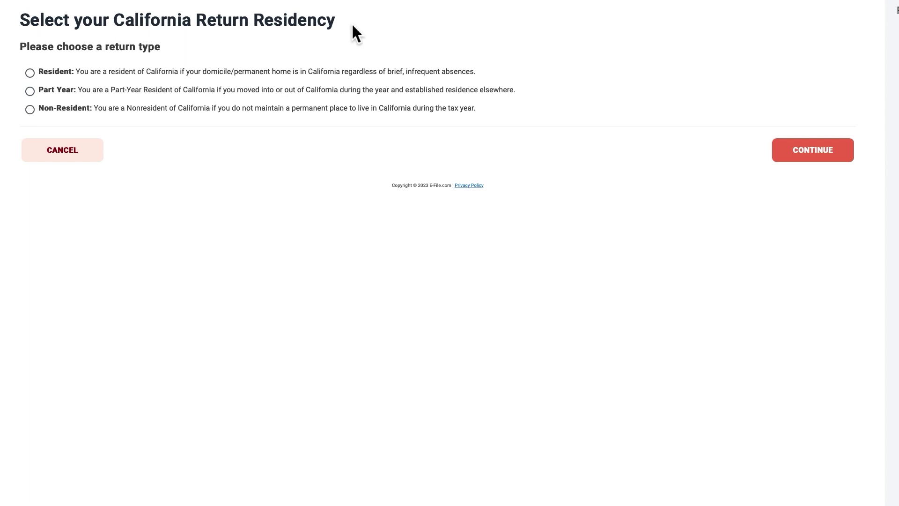
click(290, 74)
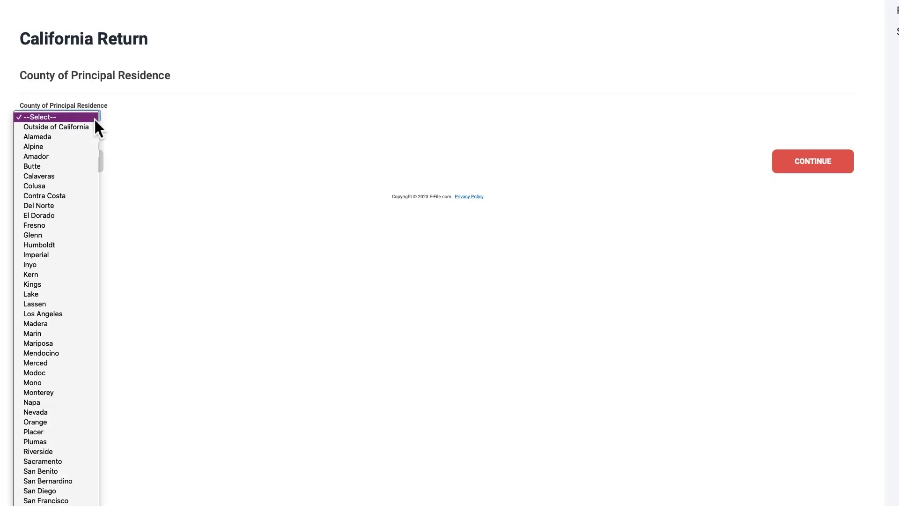
Choose Alameda as the county of residence, confirm full-year household health coverage, and submit the answers
click(86, 137)
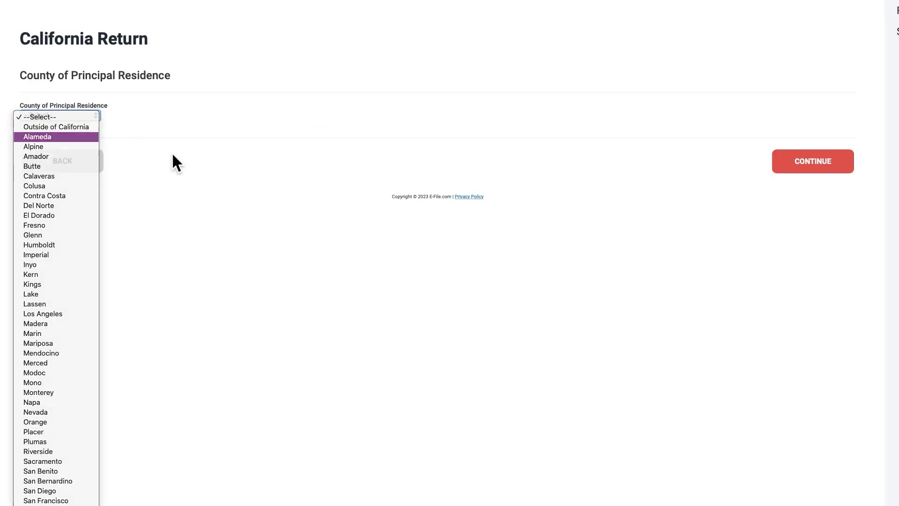
click(791, 171)
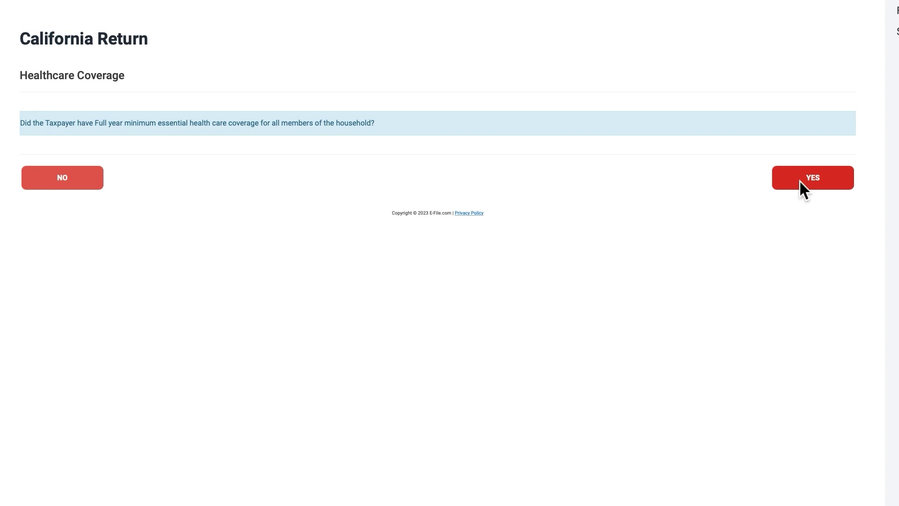
click(799, 179)
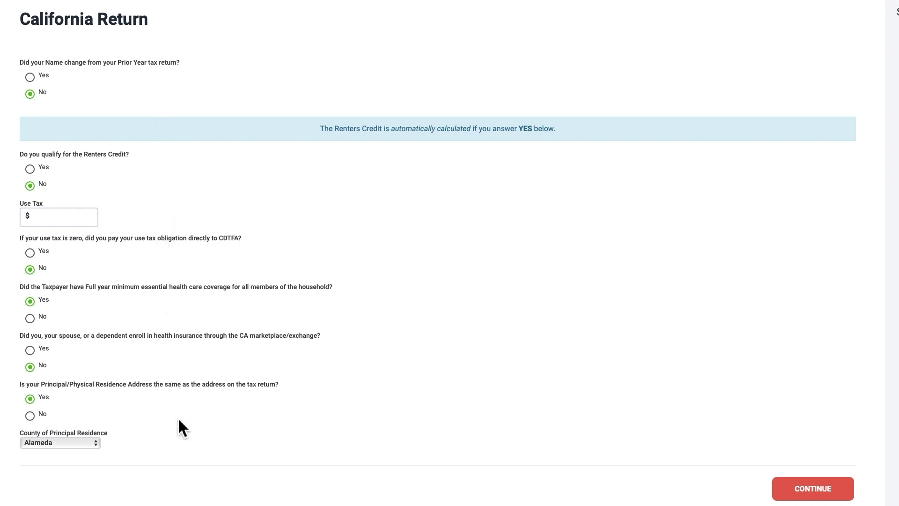
click(827, 482)
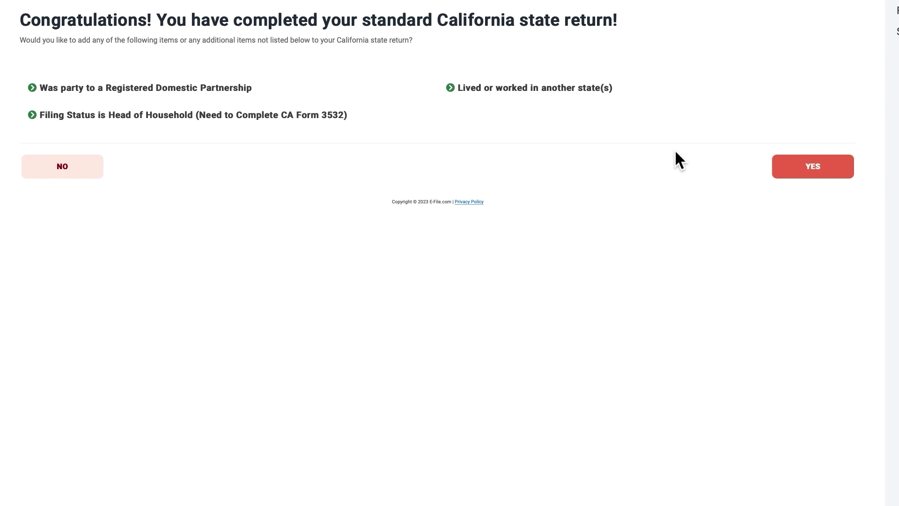
Review the California return sections showing the $10 state refund, then exit the California return
click(811, 182)
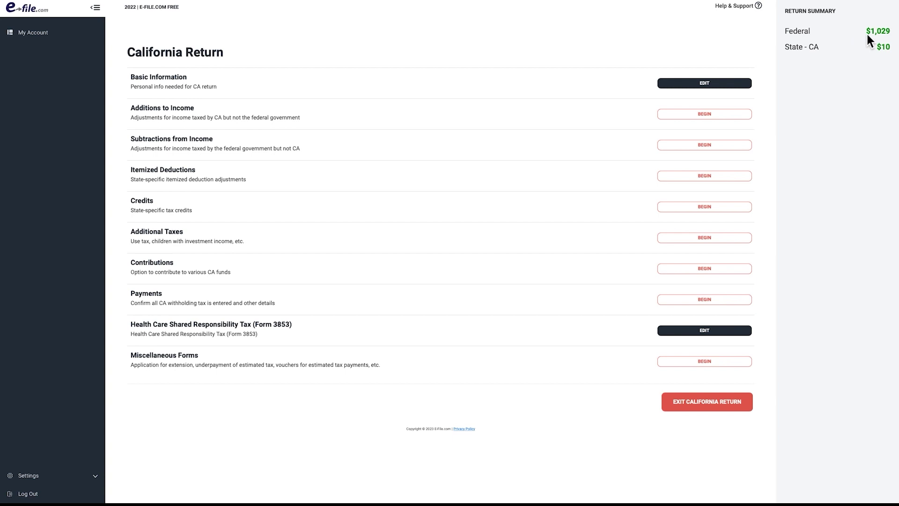
click(706, 403)
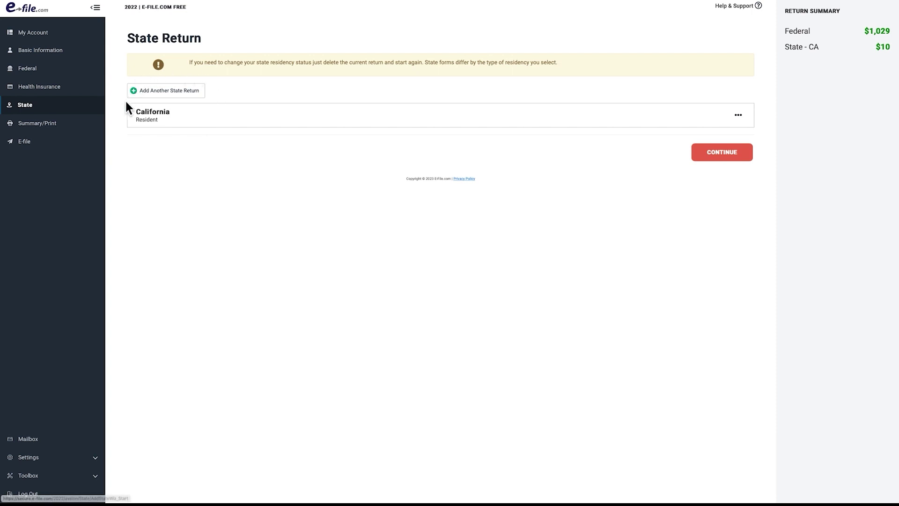
Bring up the Tax Return Summary with the $1,029.00 federal and 10.00 California refunds
click(720, 158)
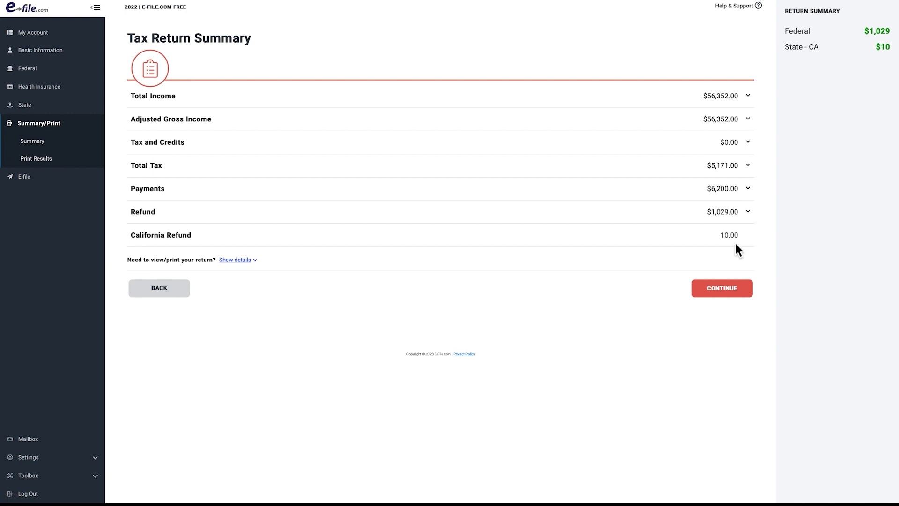
Answer 'Yes, I'm done with my return(s)' to confirm the returns are ready to file
click(723, 289)
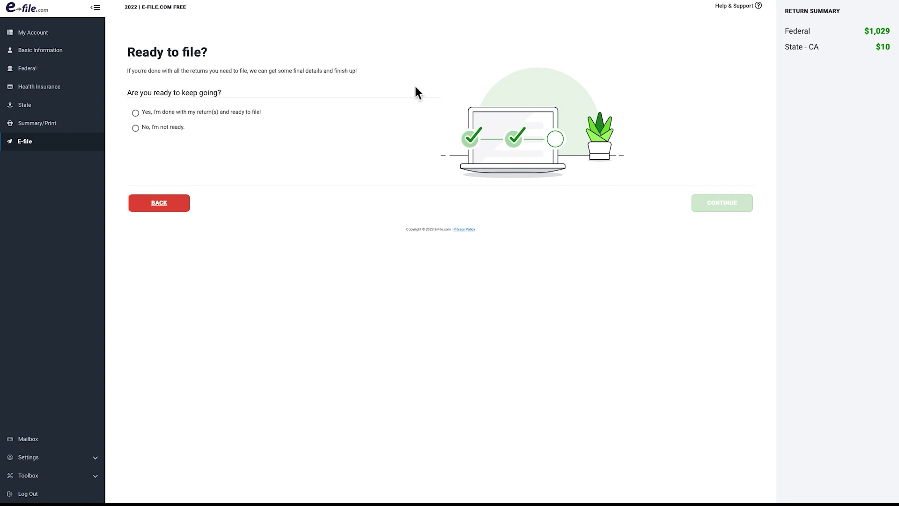
click(139, 115)
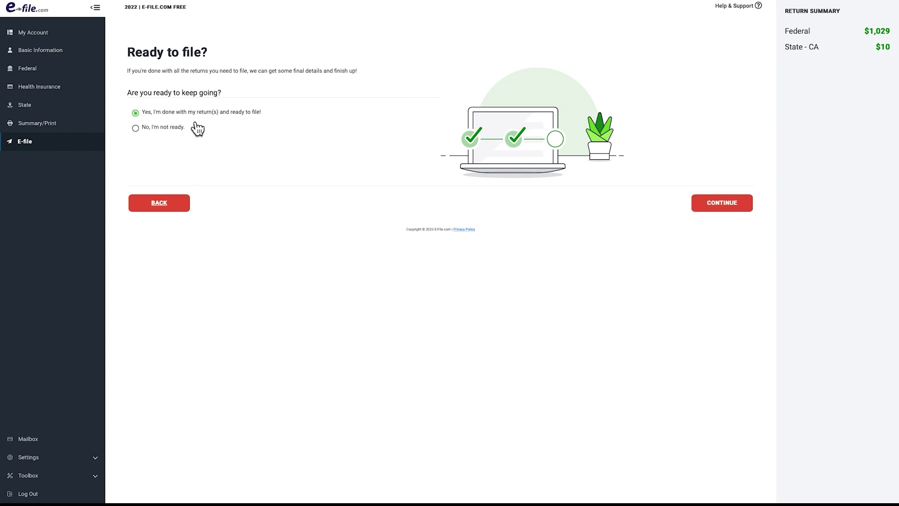
click(698, 209)
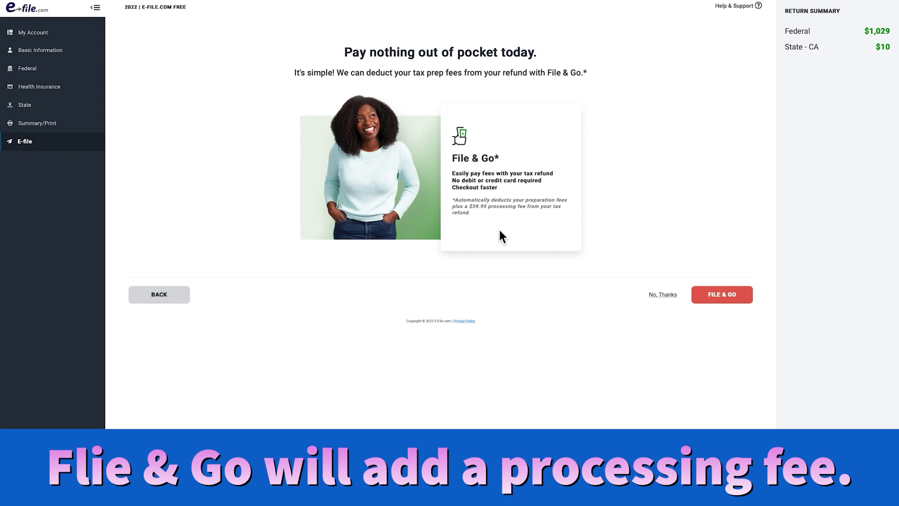
Decline File & Go and set the $1,029 federal refund to a mailed check
click(661, 295)
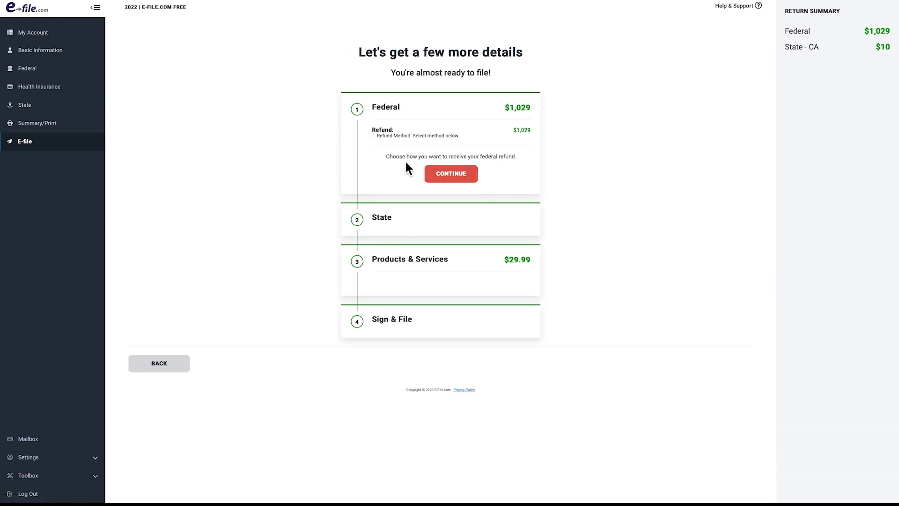
click(459, 179)
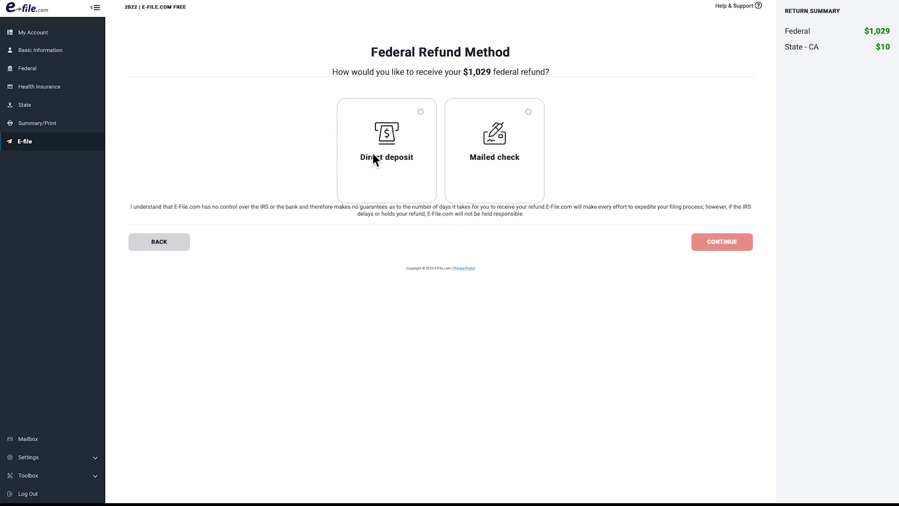
click(524, 124)
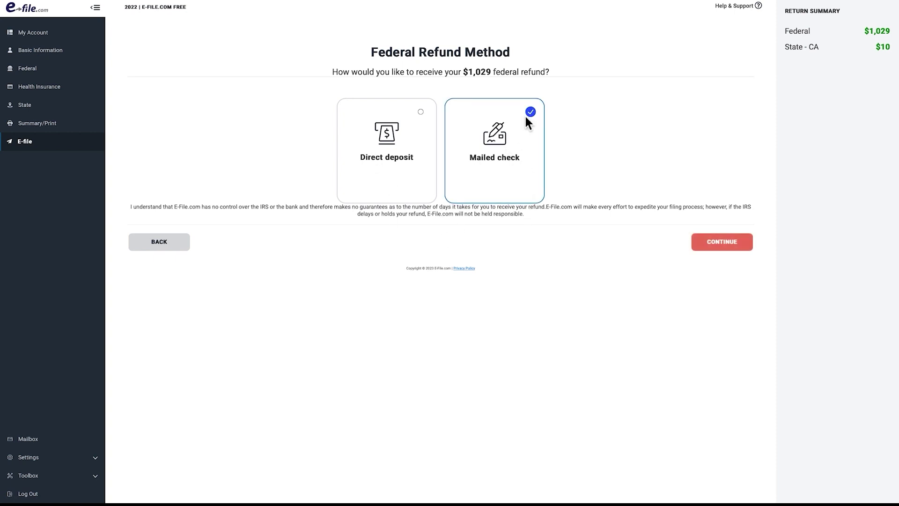
click(702, 246)
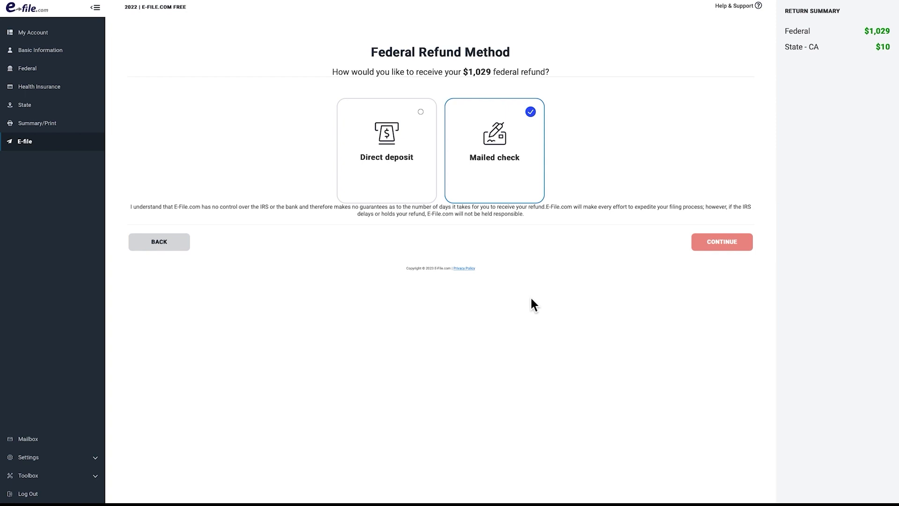
Set the $10 California refund to a mailed check
click(415, 226)
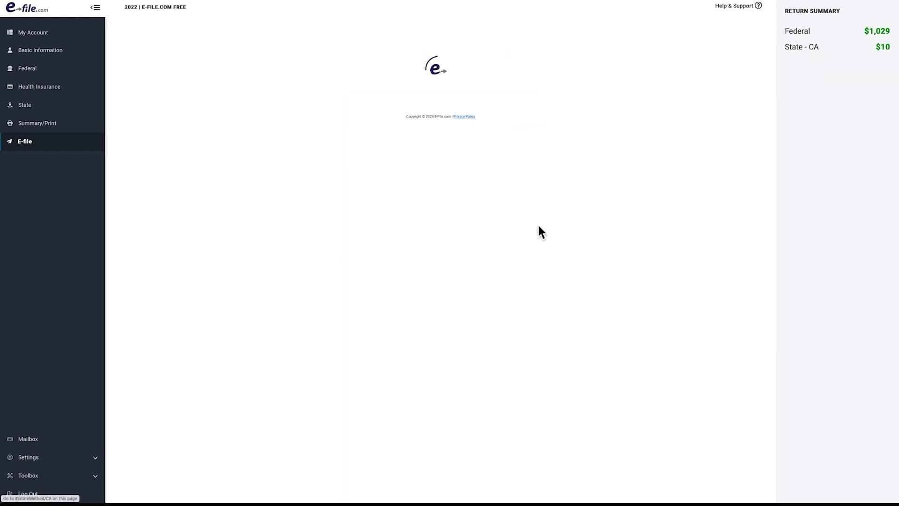
click(462, 200)
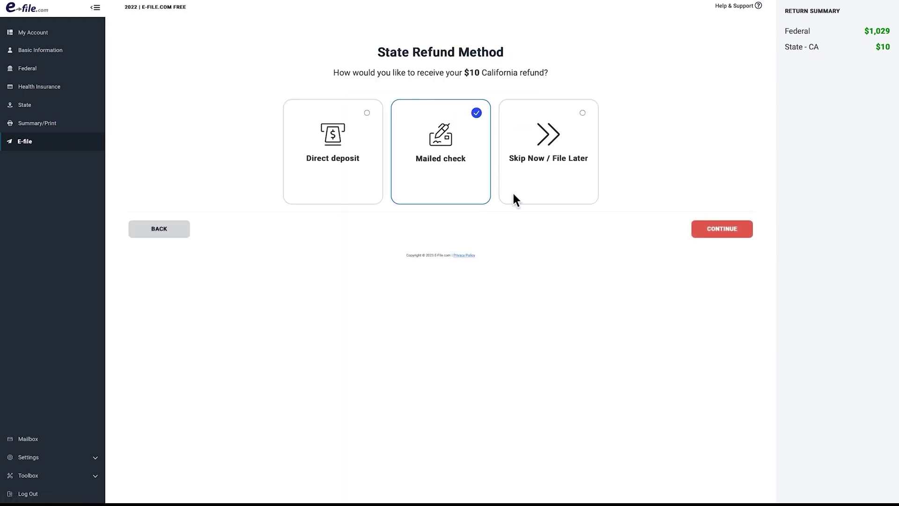
click(745, 225)
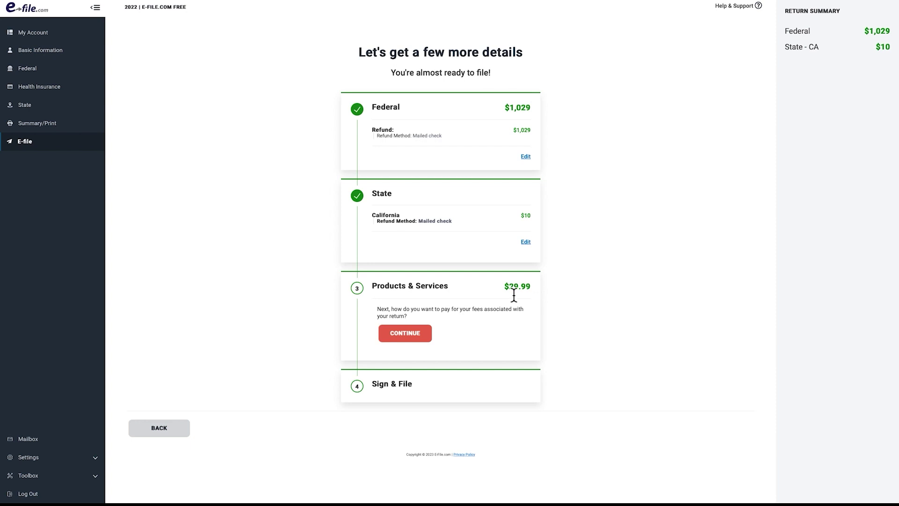
click(405, 335)
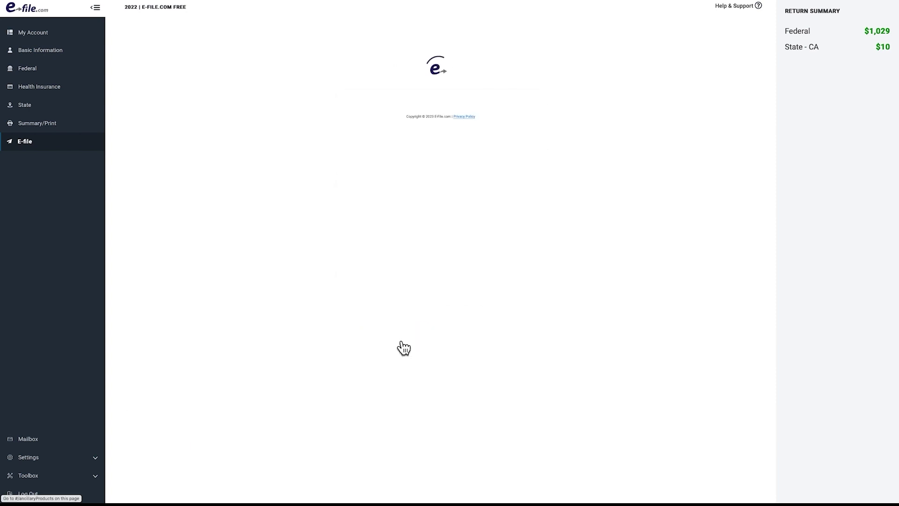